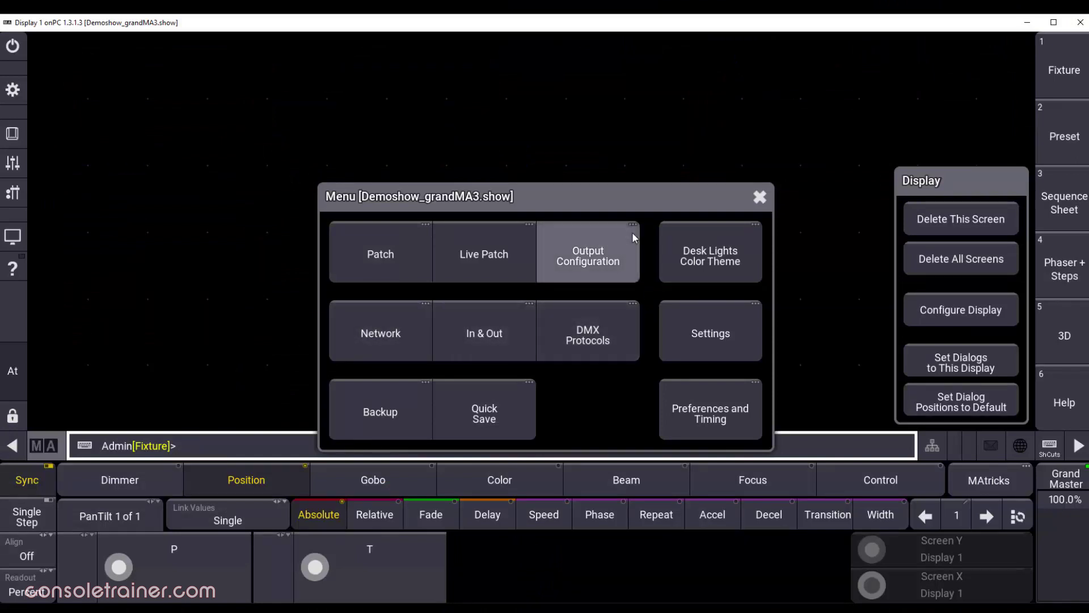
# Step: Open the Network settings window from the Menu
pyautogui.click(401, 341)
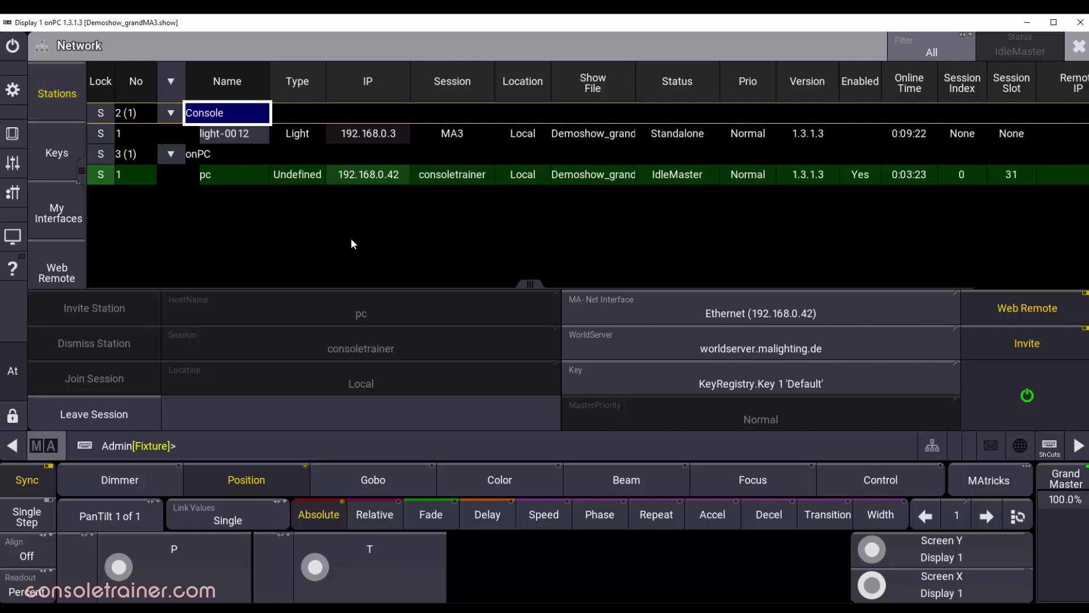
pyautogui.moveTo(530, 283)
pyautogui.mouseDown()
pyautogui.moveTo(587, 288)
pyautogui.moveTo(466, 302)
pyautogui.mouseUp()
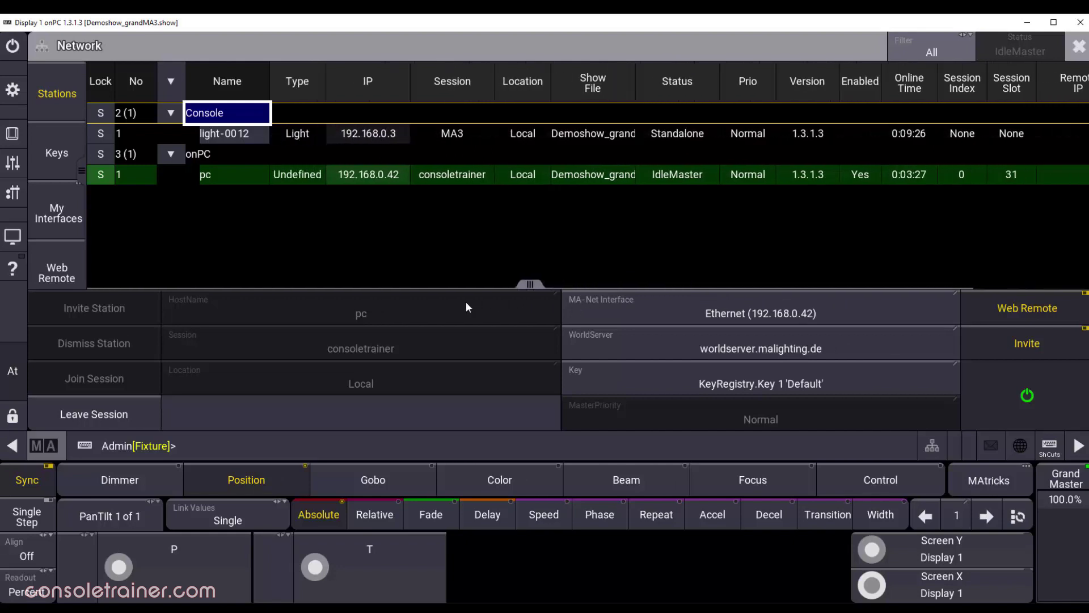
# Step: Inspect stations light-0012 and pc: names, Standalone and IdleMaster statuses, and priority
pyautogui.click(249, 173)
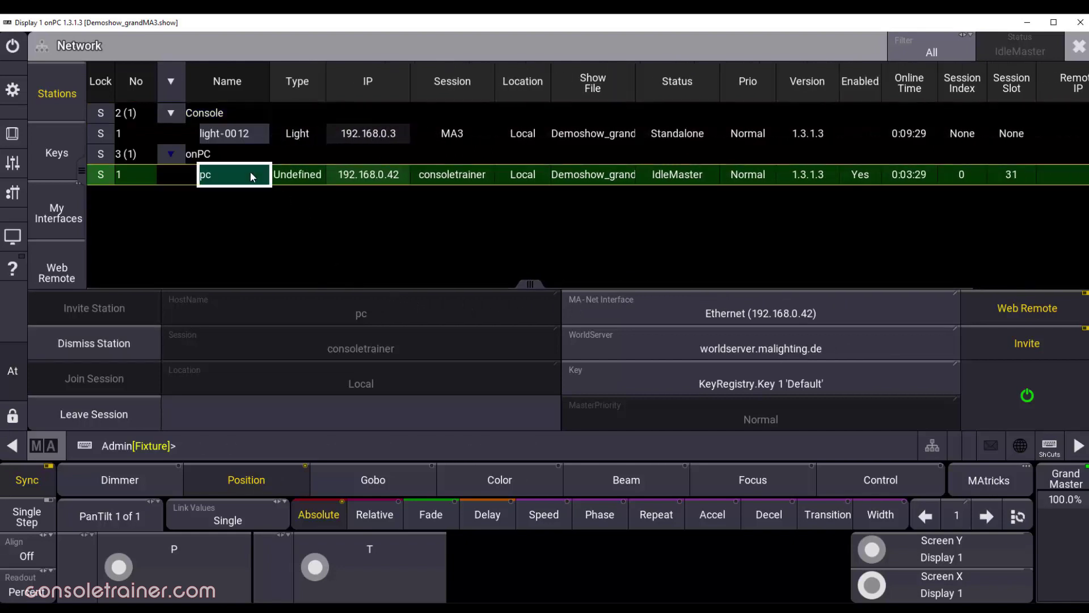
pyautogui.click(252, 133)
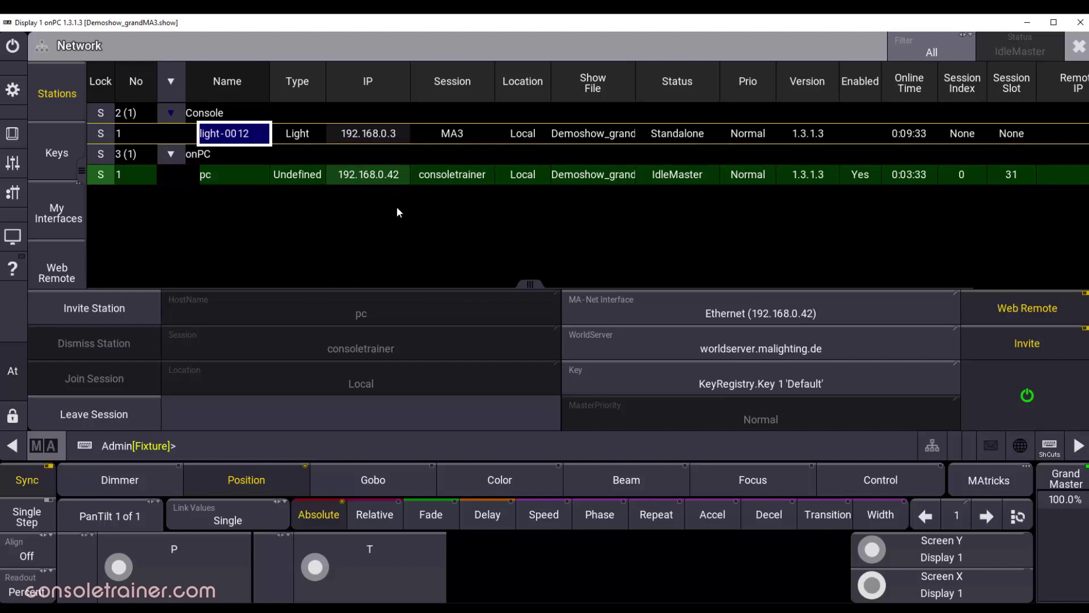
pyautogui.click(403, 221)
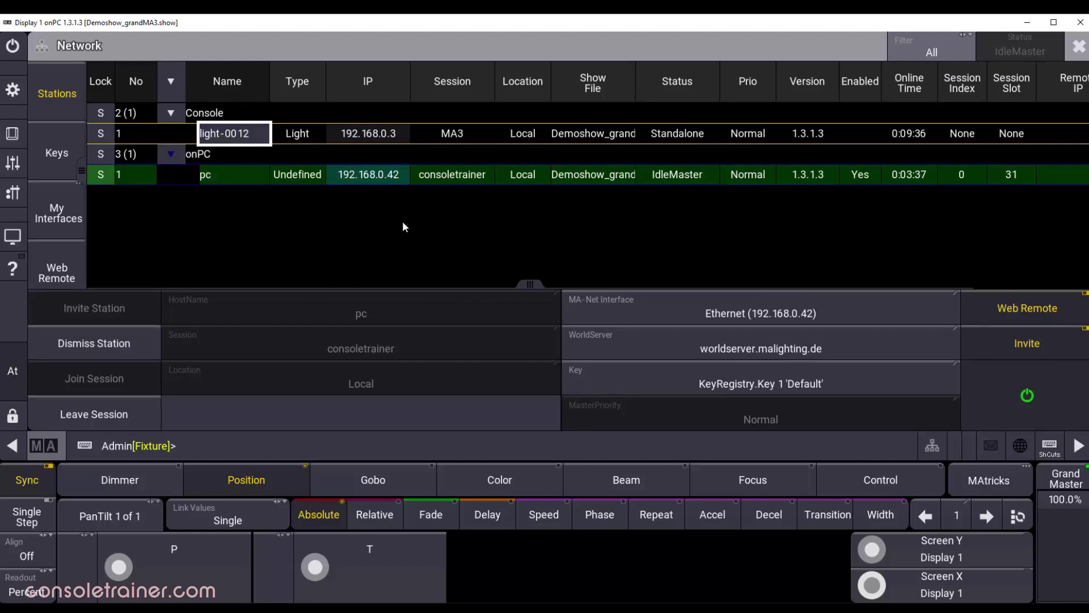
pyautogui.click(469, 173)
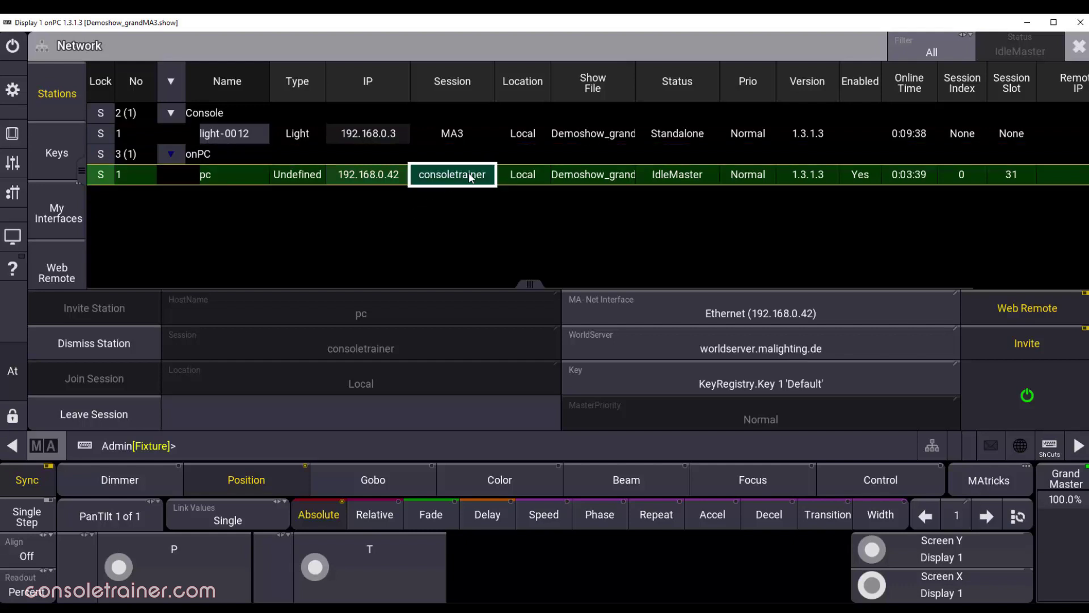
pyautogui.click(704, 135)
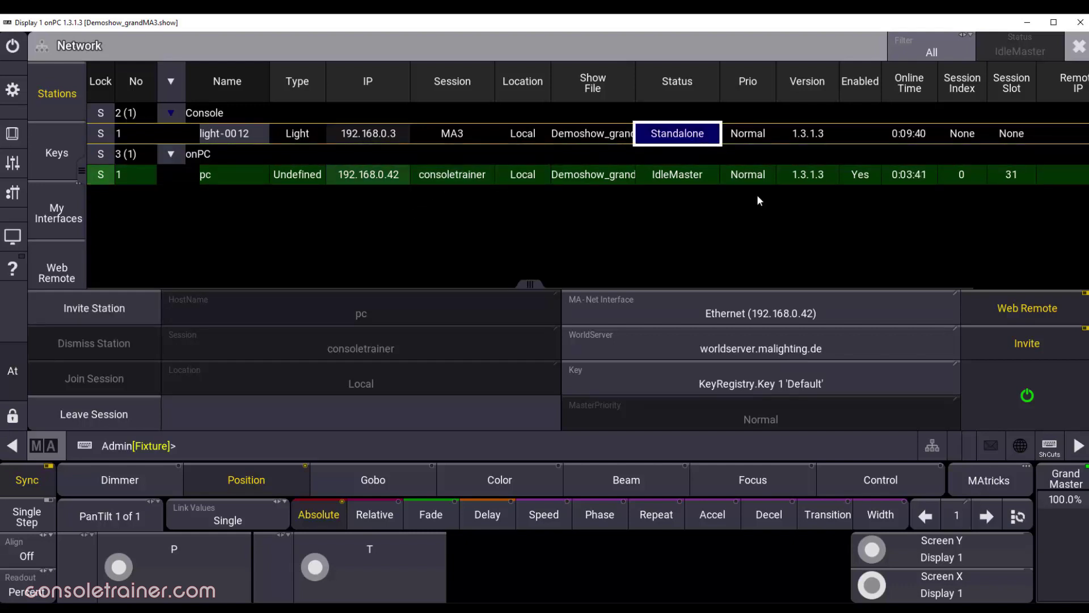
pyautogui.click(749, 174)
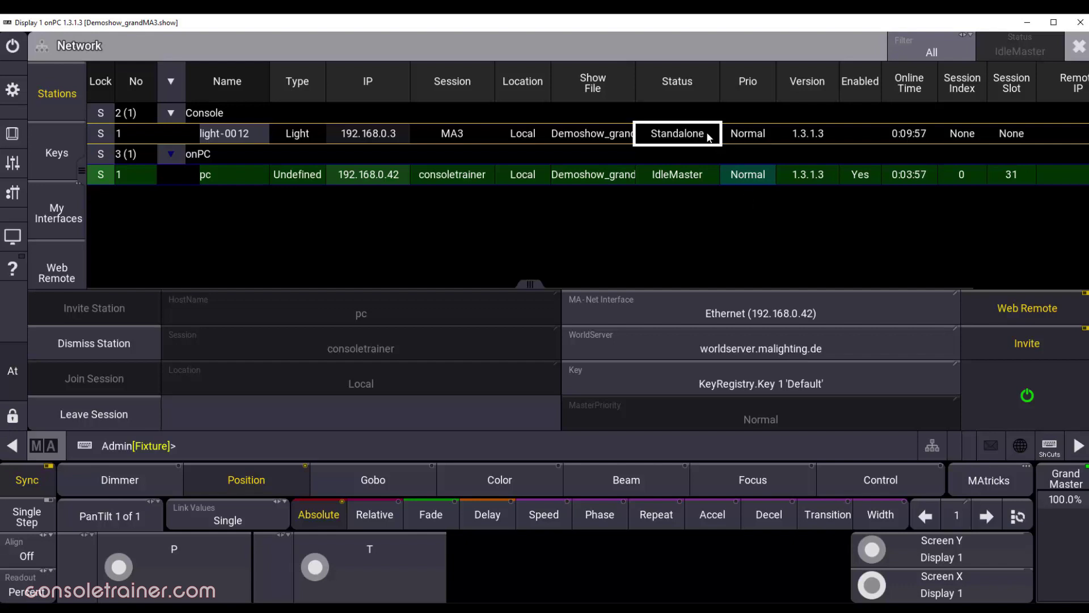
pyautogui.click(707, 178)
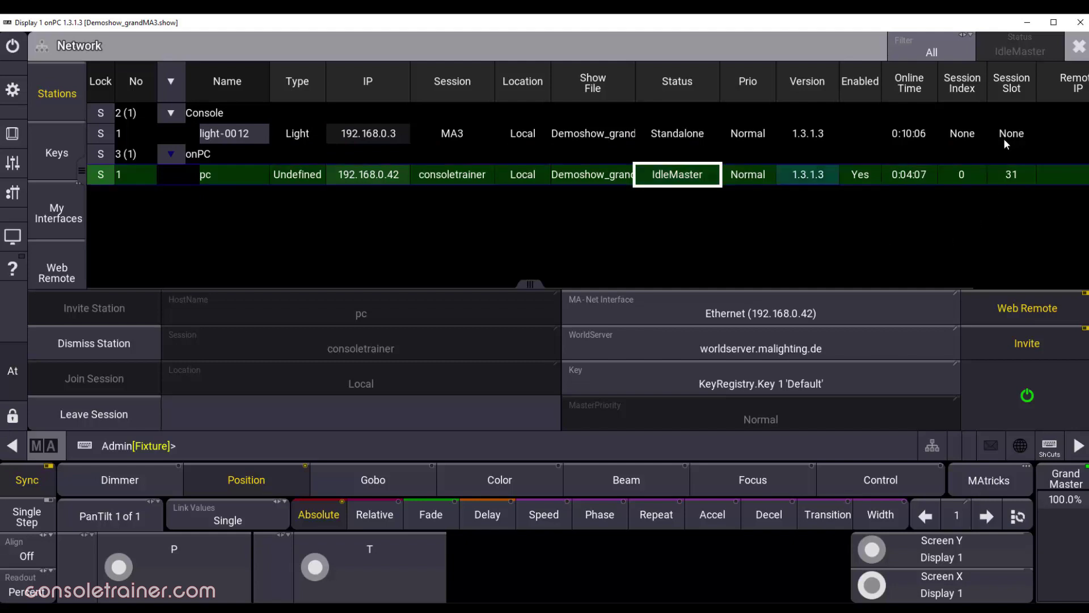
# Step: Cycle the station filters, open the MA-Net interface choice, and view light-0012's IP addresses
pyautogui.click(932, 52)
pyautogui.click(940, 55)
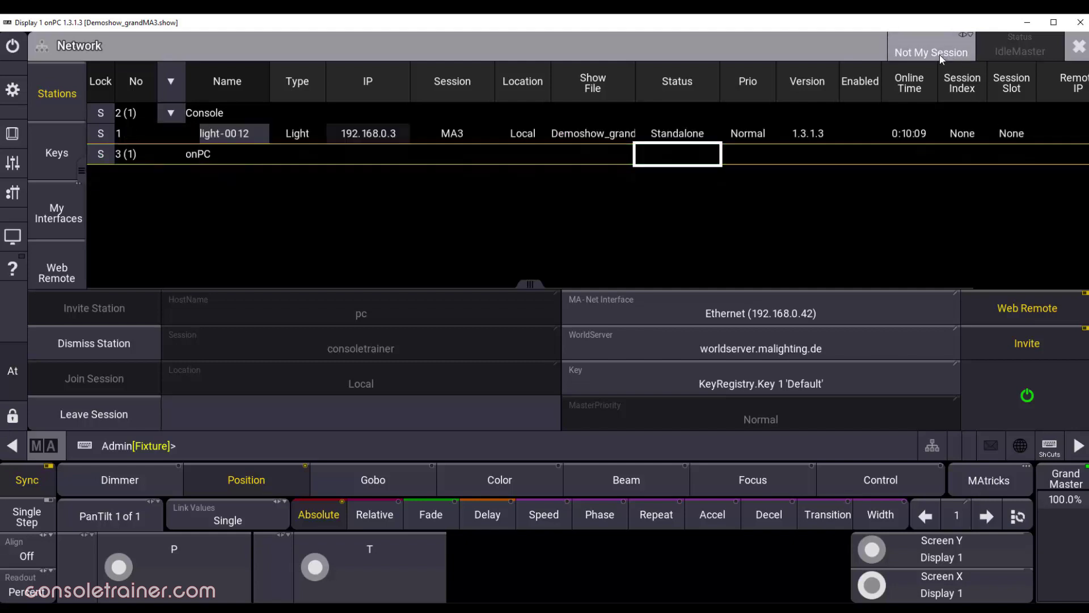
pyautogui.click(940, 55)
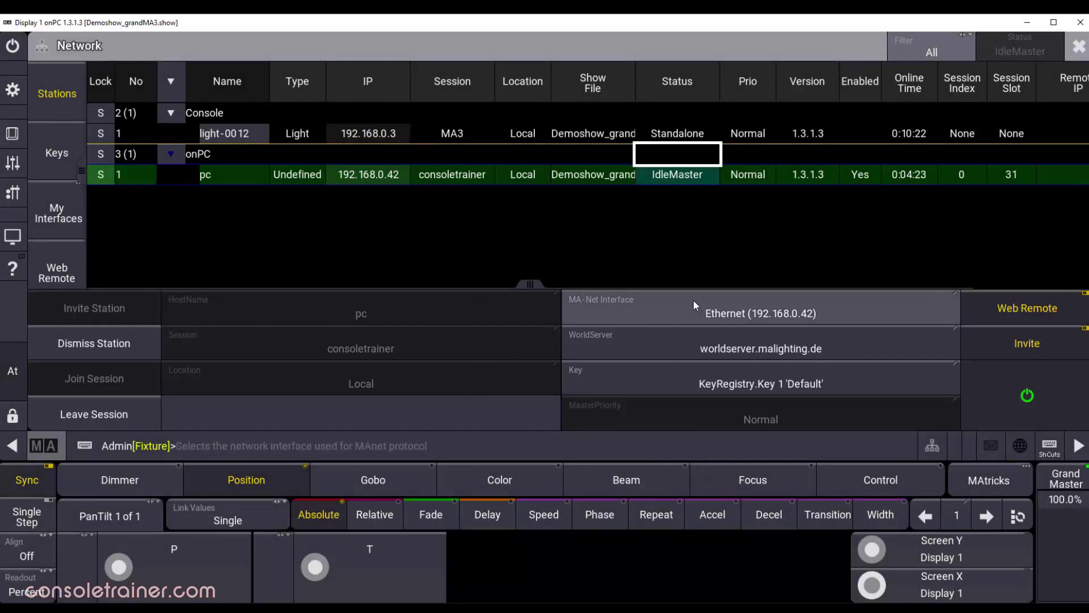
pyautogui.click(862, 302)
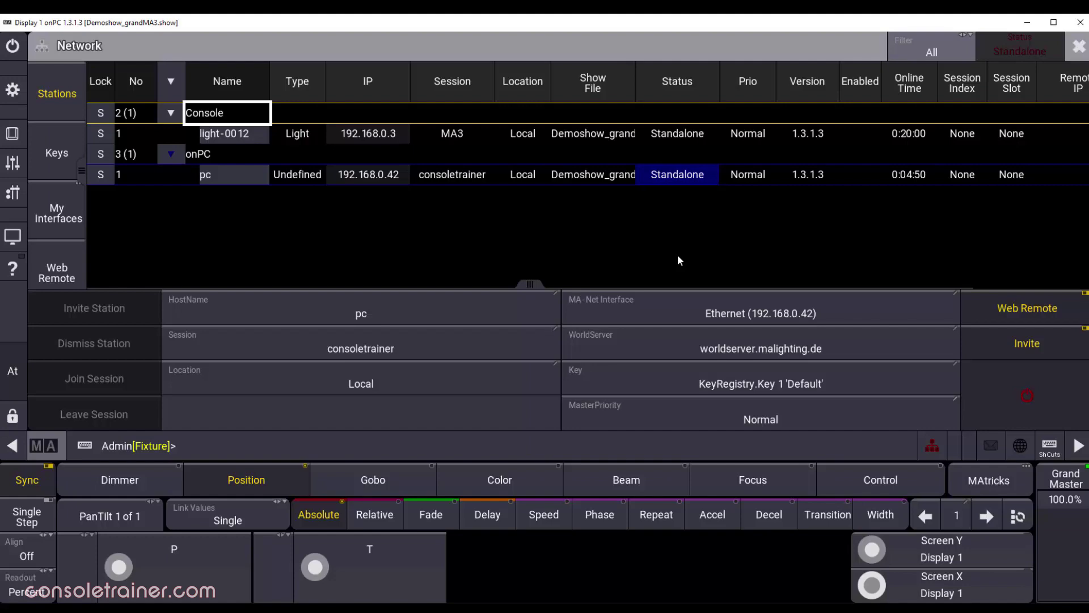
pyautogui.click(399, 139)
pyautogui.click(400, 139)
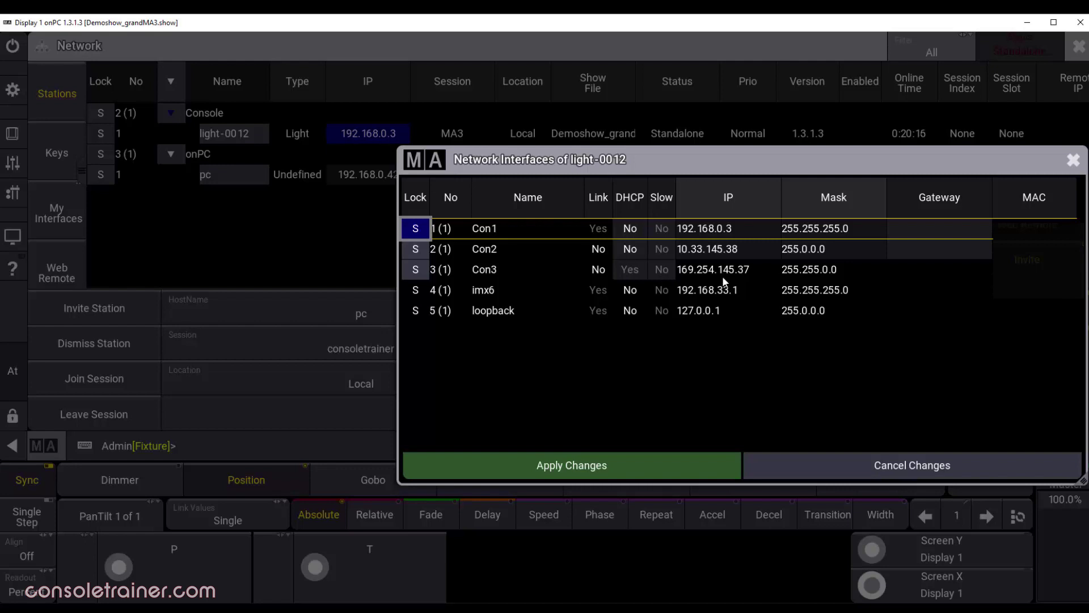
pyautogui.click(636, 269)
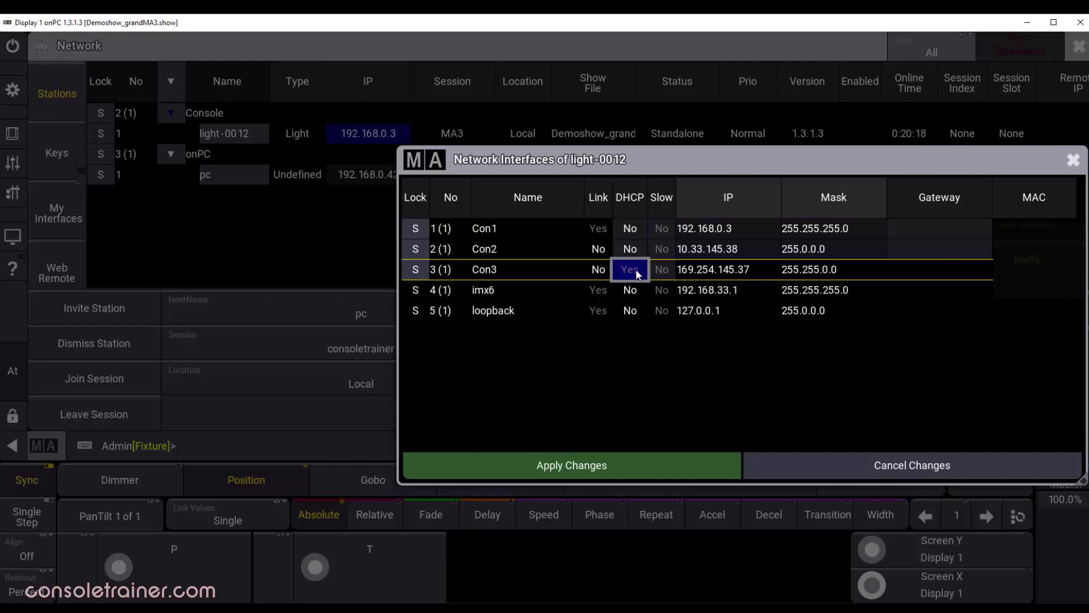
pyautogui.click(712, 269)
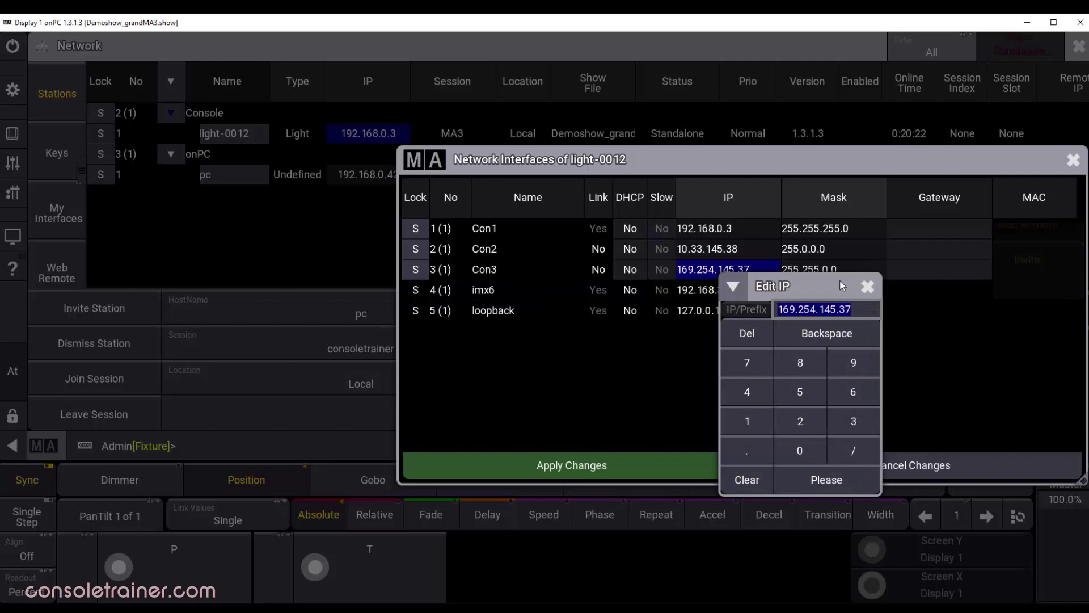
pyautogui.click(868, 287)
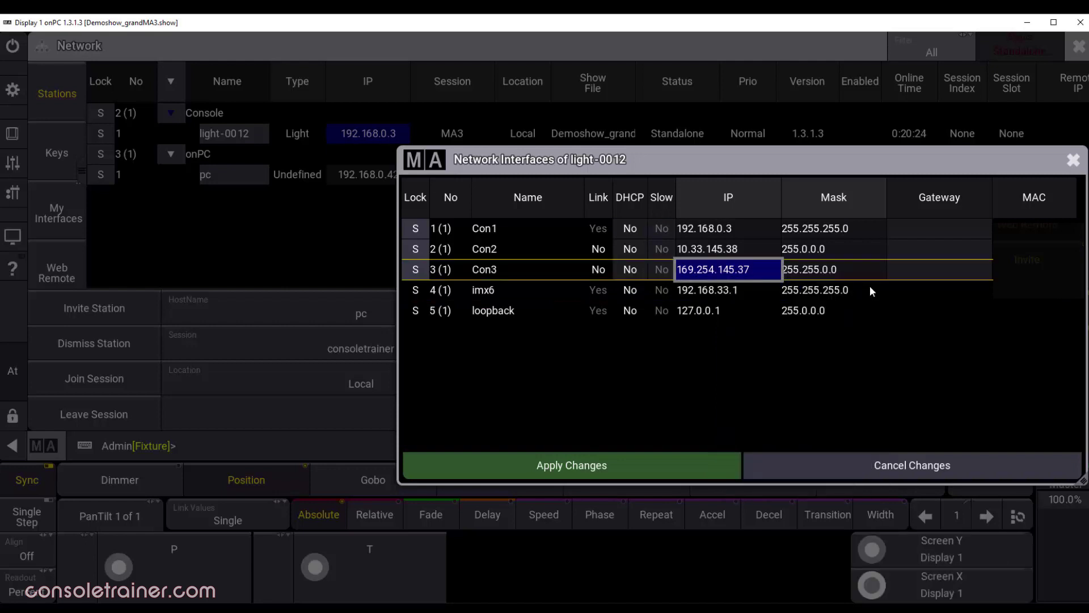
pyautogui.click(854, 274)
pyautogui.click(908, 270)
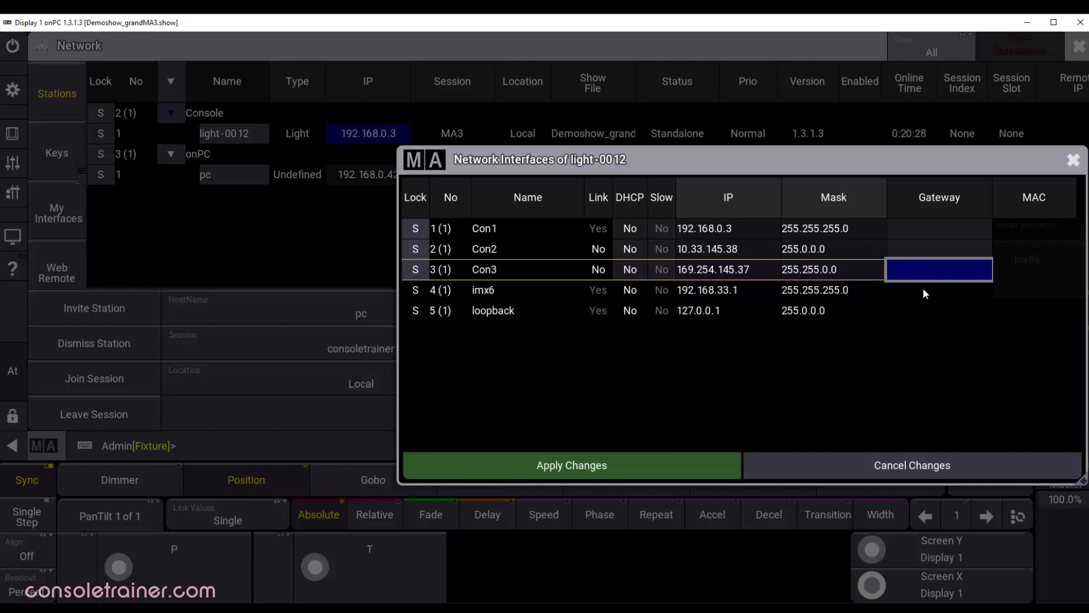
pyautogui.click(862, 463)
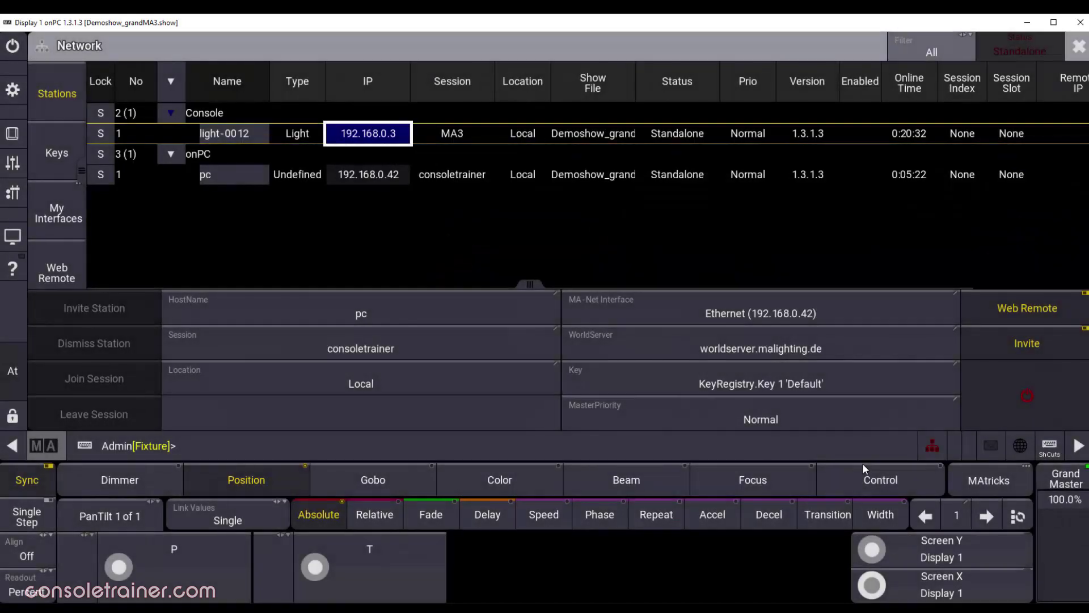
pyautogui.click(771, 320)
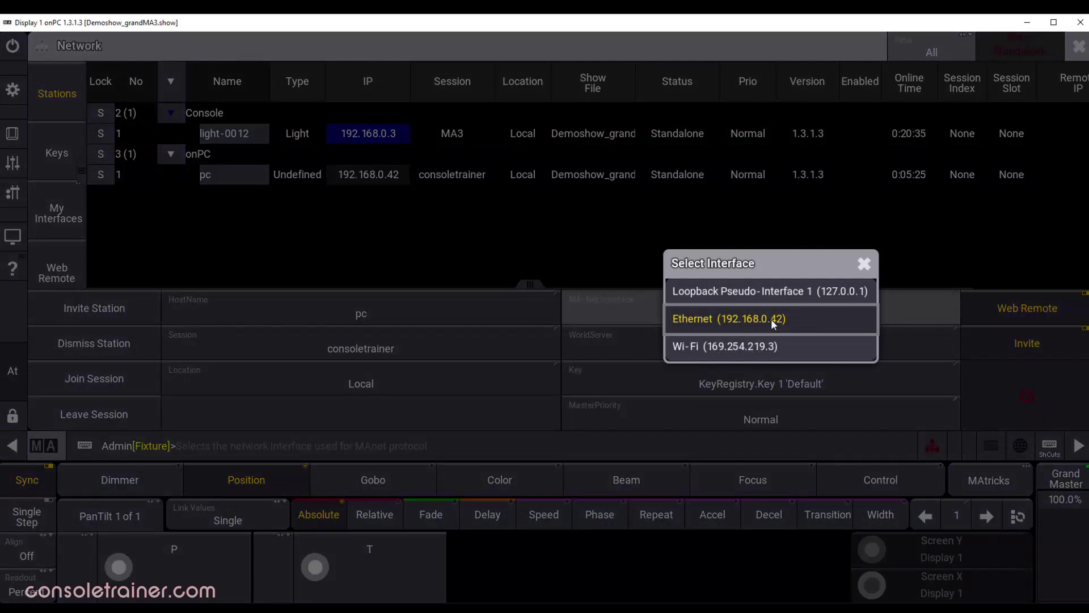
pyautogui.click(771, 318)
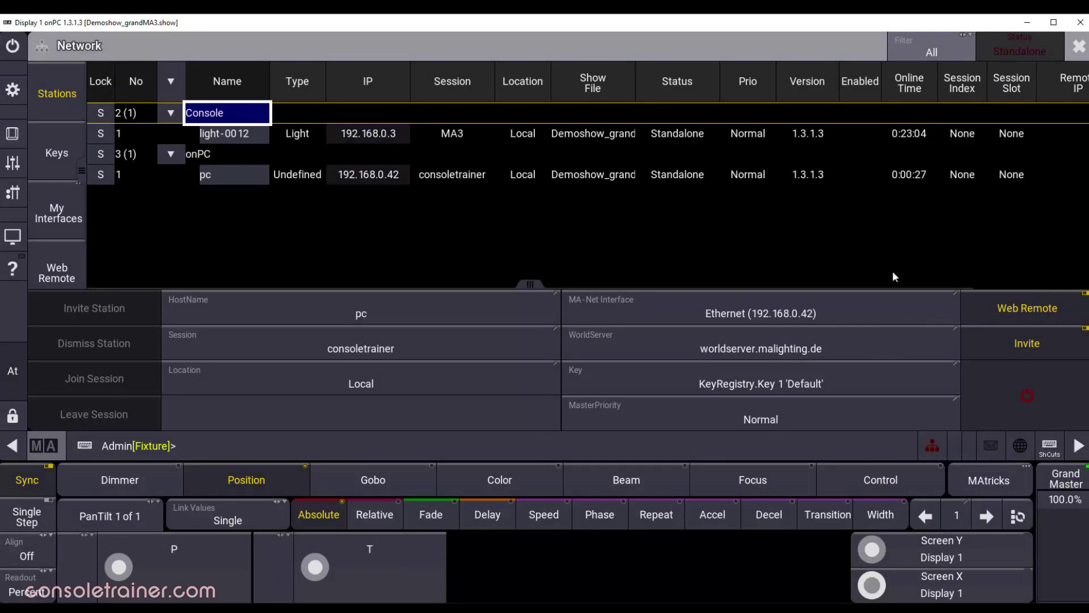
pyautogui.click(886, 348)
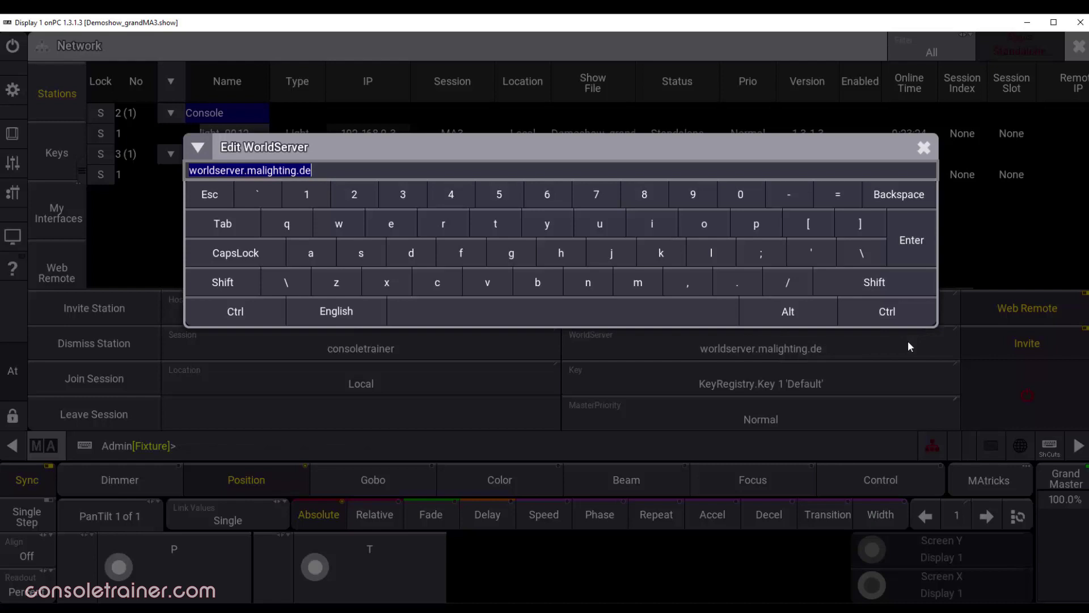
pyautogui.click(925, 147)
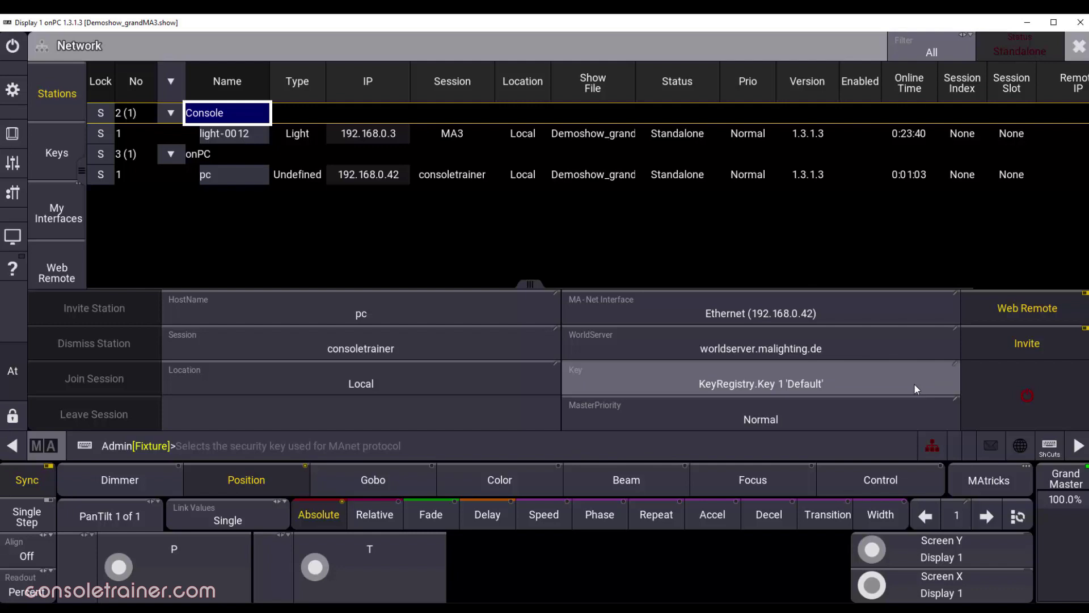
pyautogui.click(56, 154)
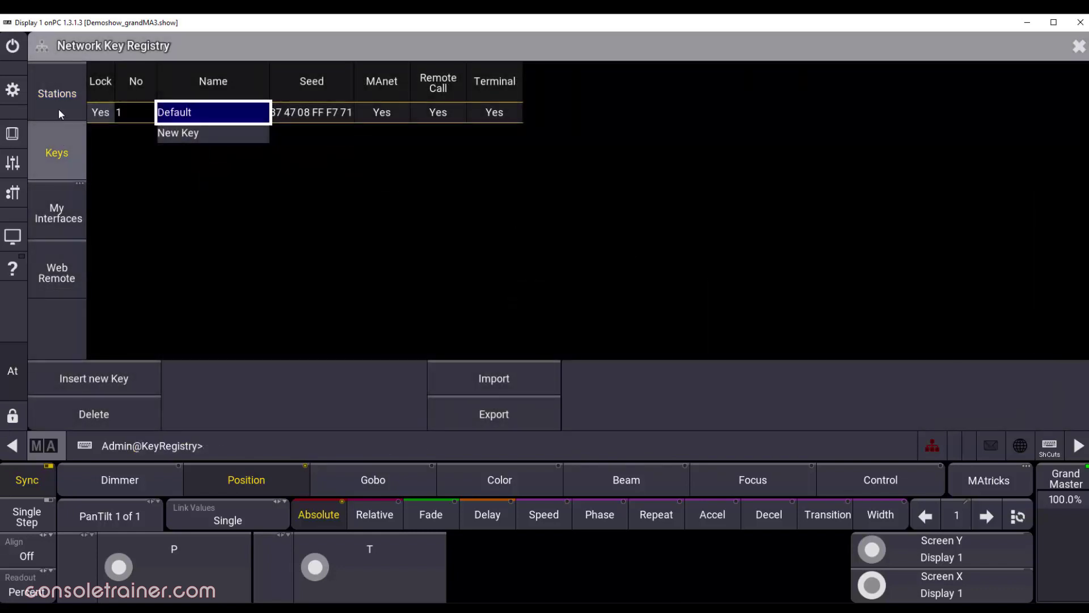
pyautogui.click(57, 106)
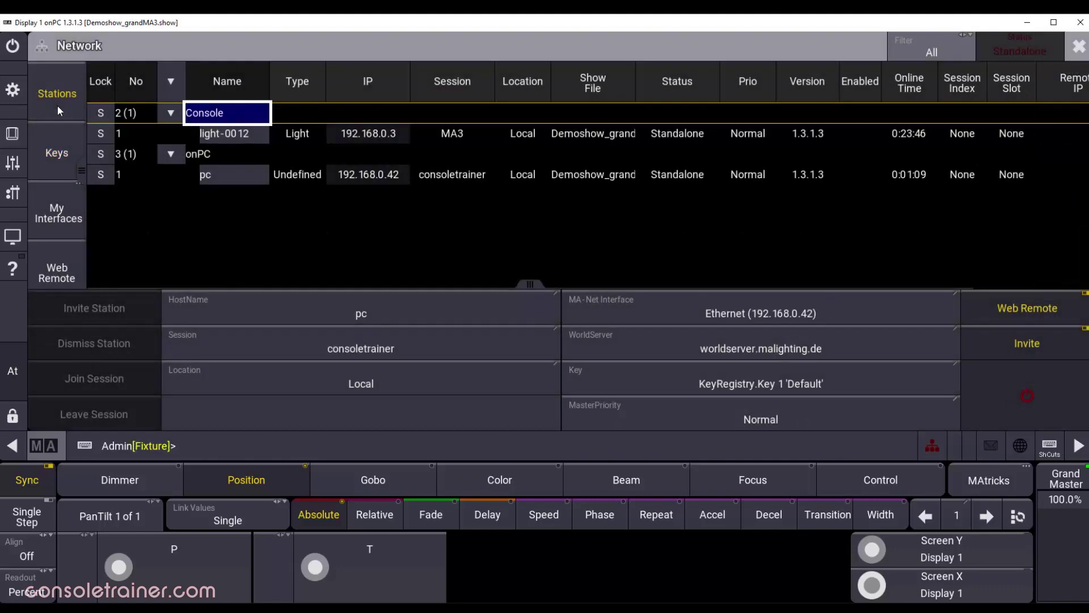
pyautogui.click(669, 412)
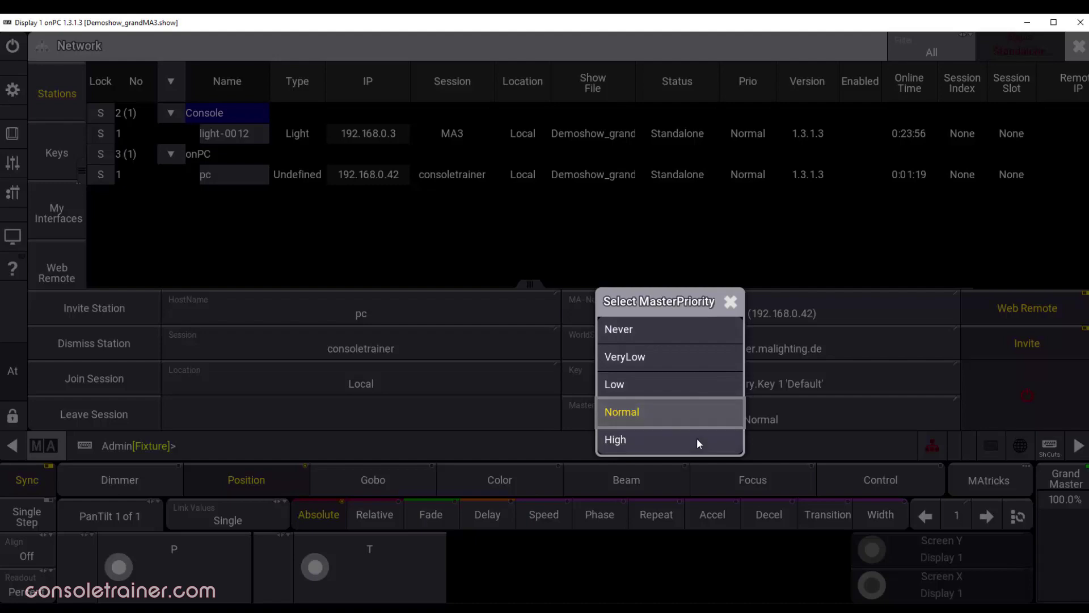
pyautogui.click(703, 410)
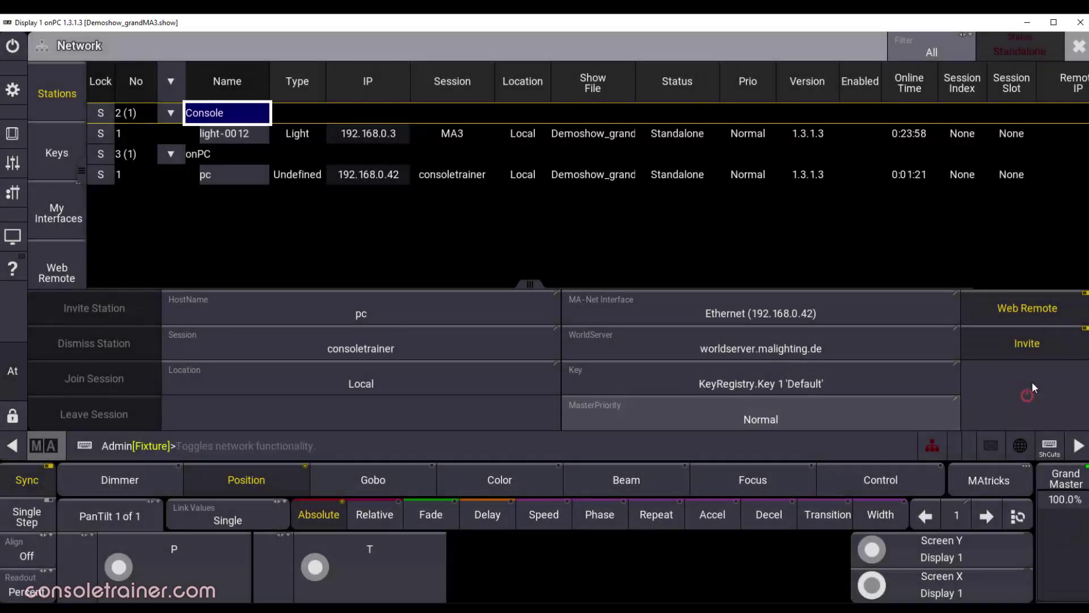
pyautogui.click(1032, 388)
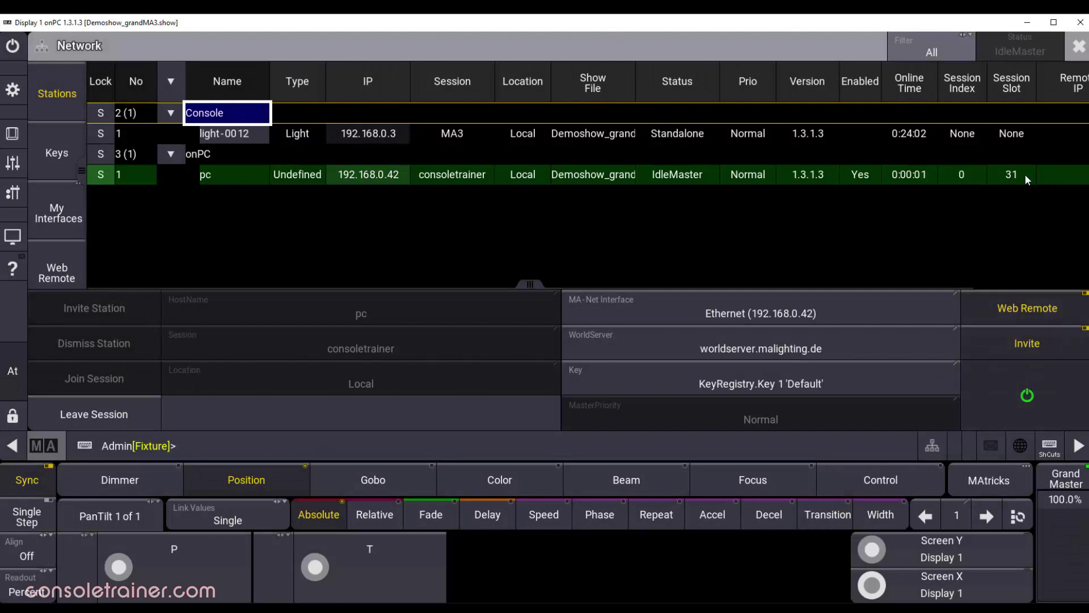
pyautogui.click(1021, 176)
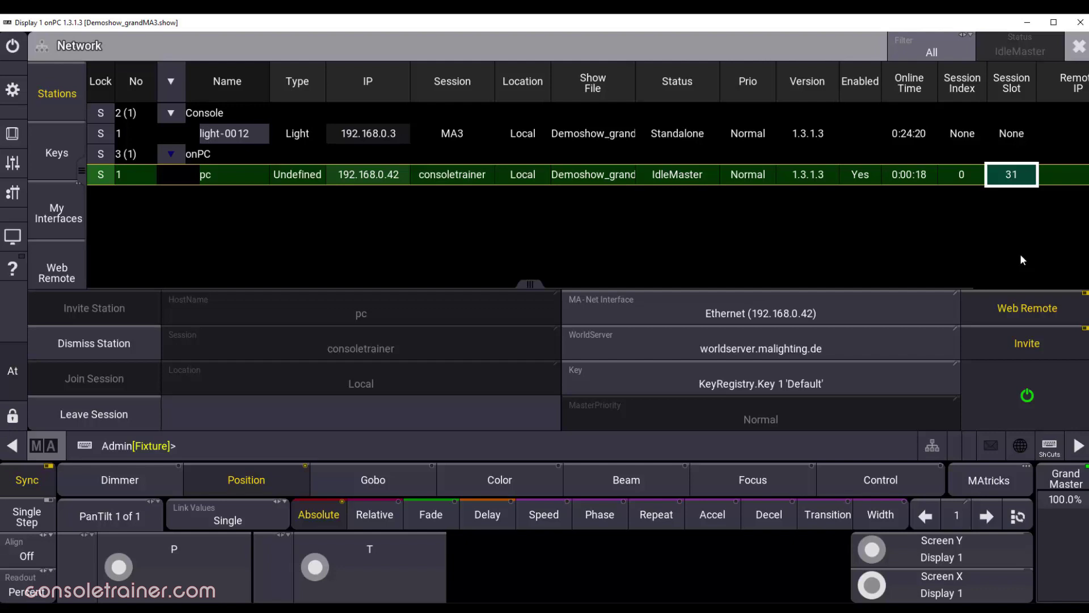
# Step: Toggle network functionality off and on, leaving it enabled at Normal priority
pyautogui.click(1074, 411)
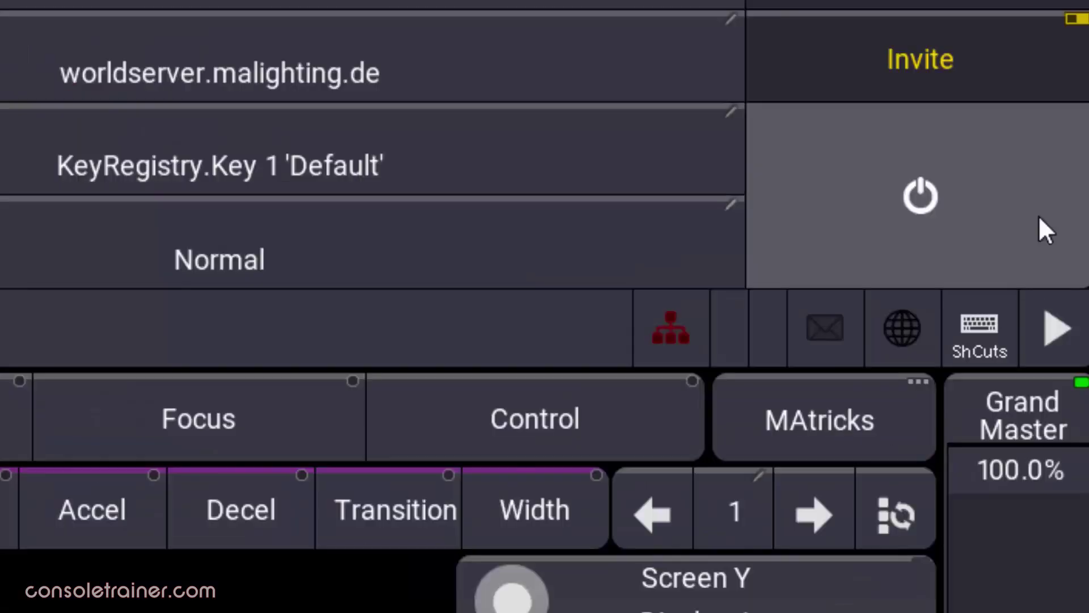
pyautogui.click(1007, 219)
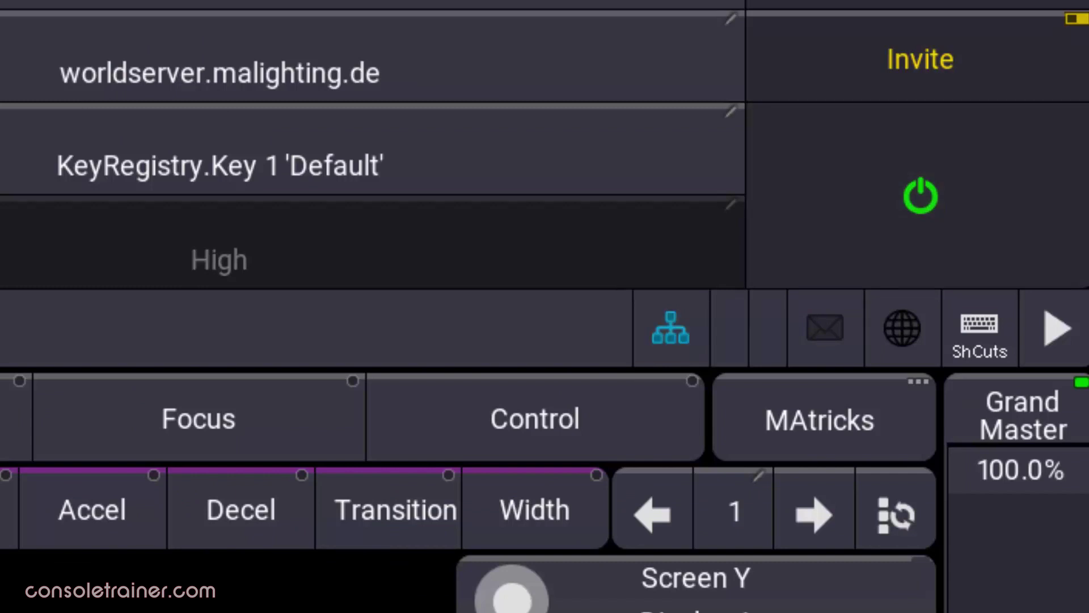
pyautogui.click(1007, 219)
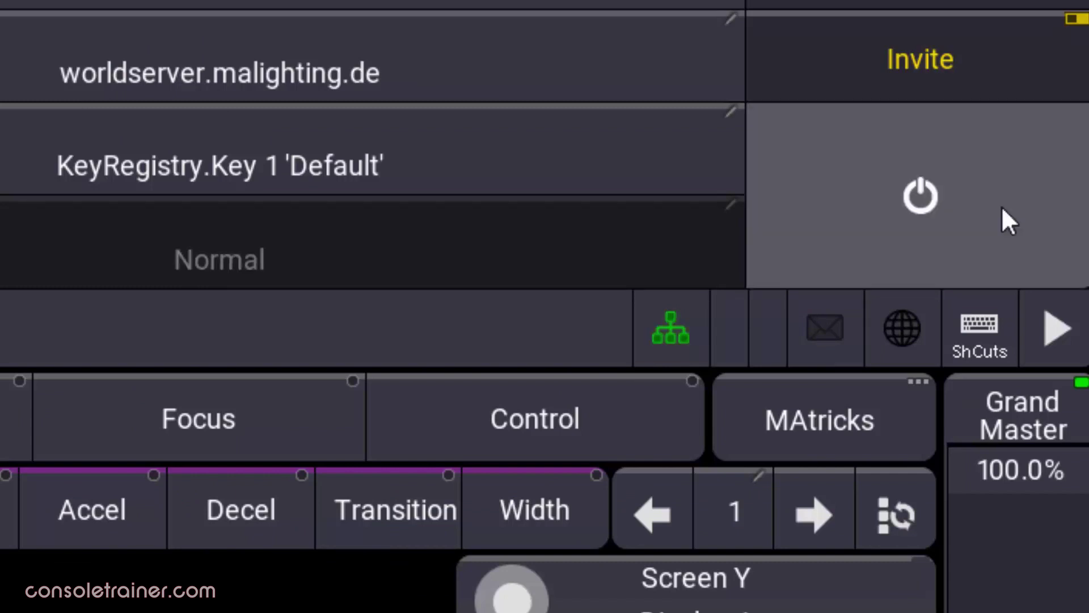
pyautogui.click(1002, 206)
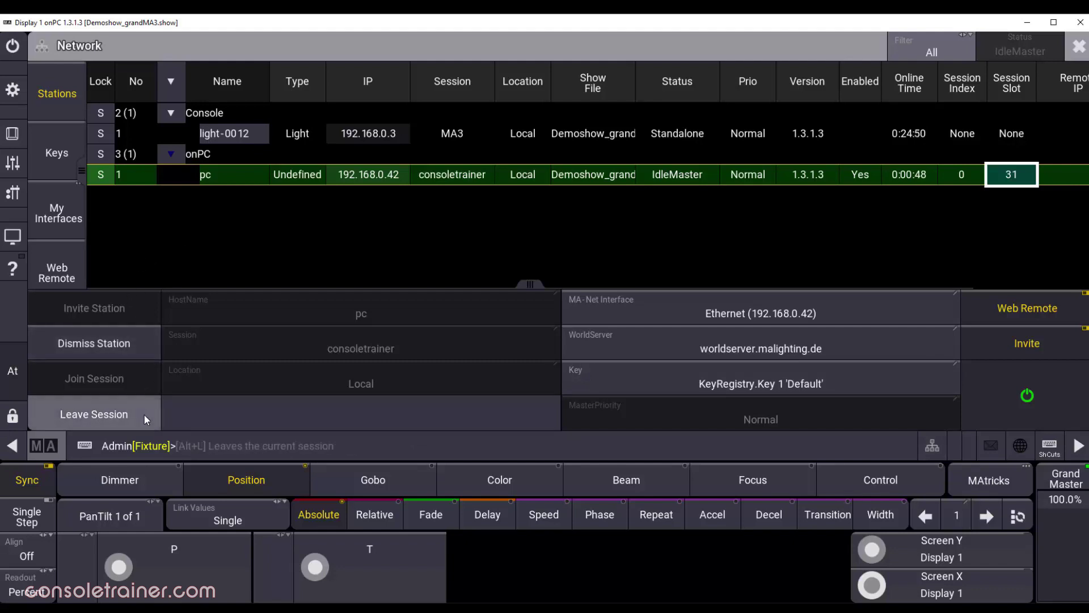
# Step: Invite station light-0012 into the consoletrainer session
pyautogui.click(235, 134)
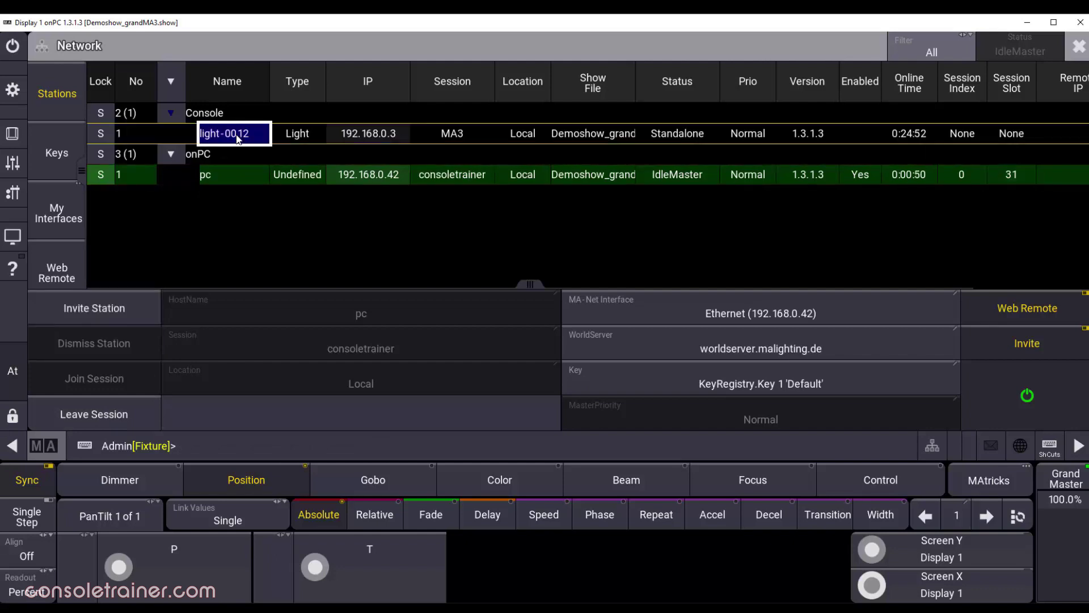
pyautogui.click(136, 307)
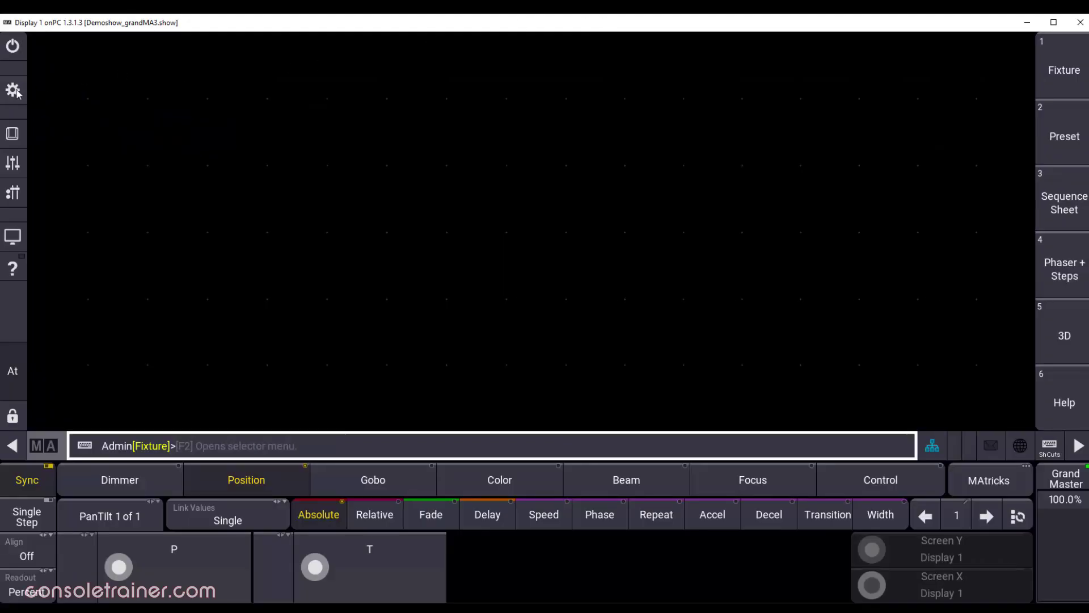
# Step: Open Output Configuration, inspect light-0012's ports and timecode slots, and show Full columns
pyautogui.click(13, 91)
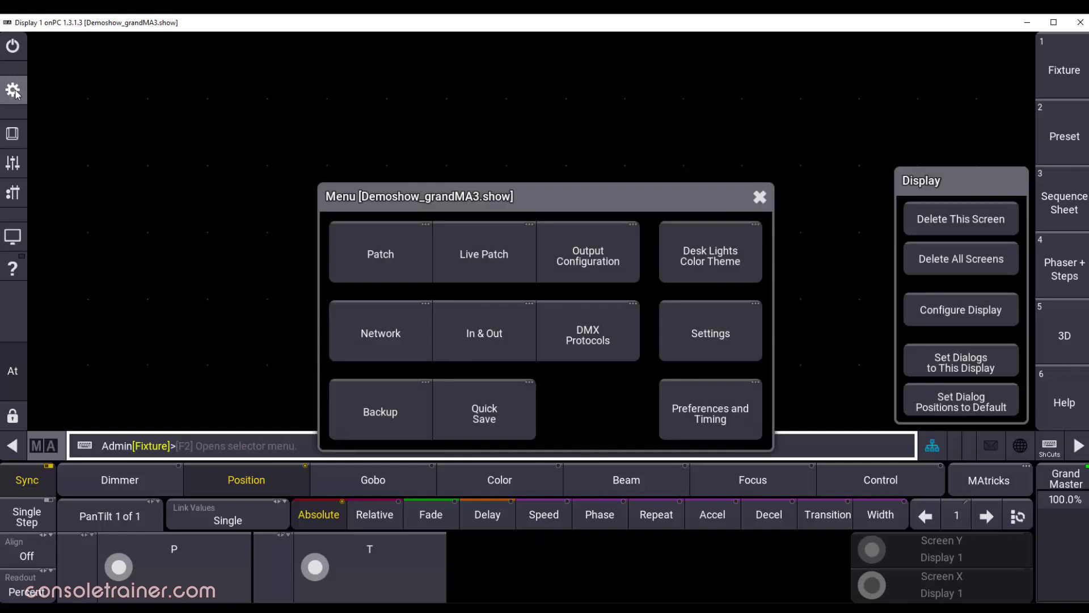
pyautogui.click(611, 240)
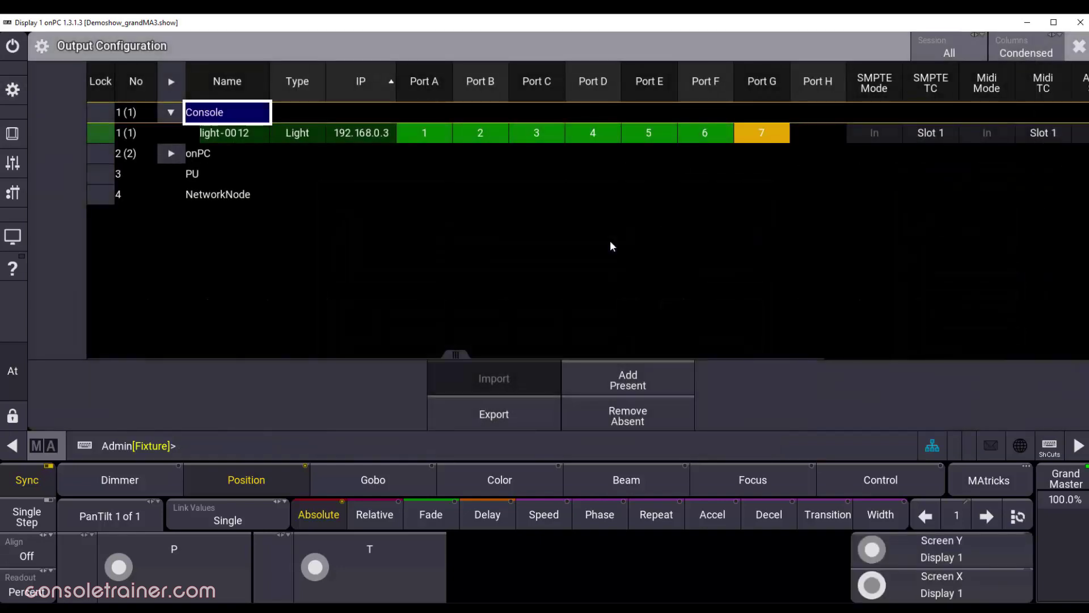
pyautogui.click(441, 134)
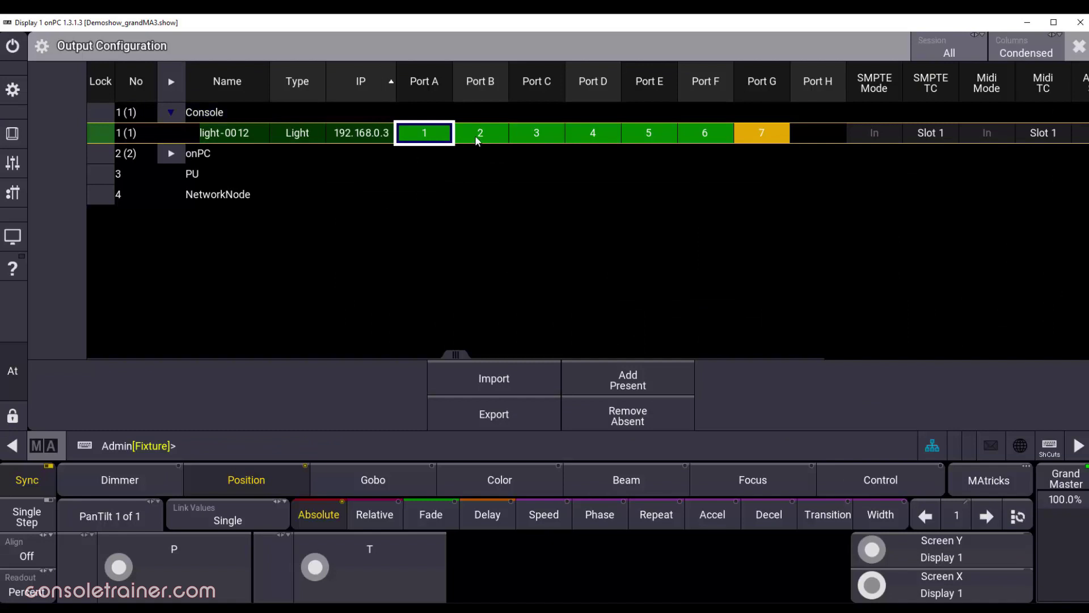
pyautogui.click(479, 136)
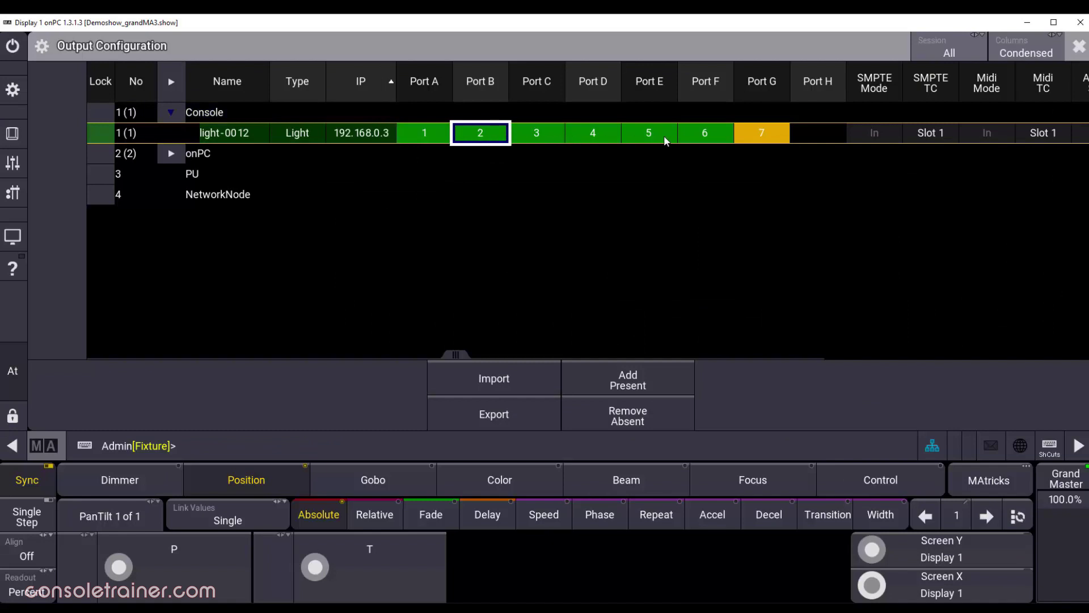
pyautogui.click(936, 133)
pyautogui.click(1044, 134)
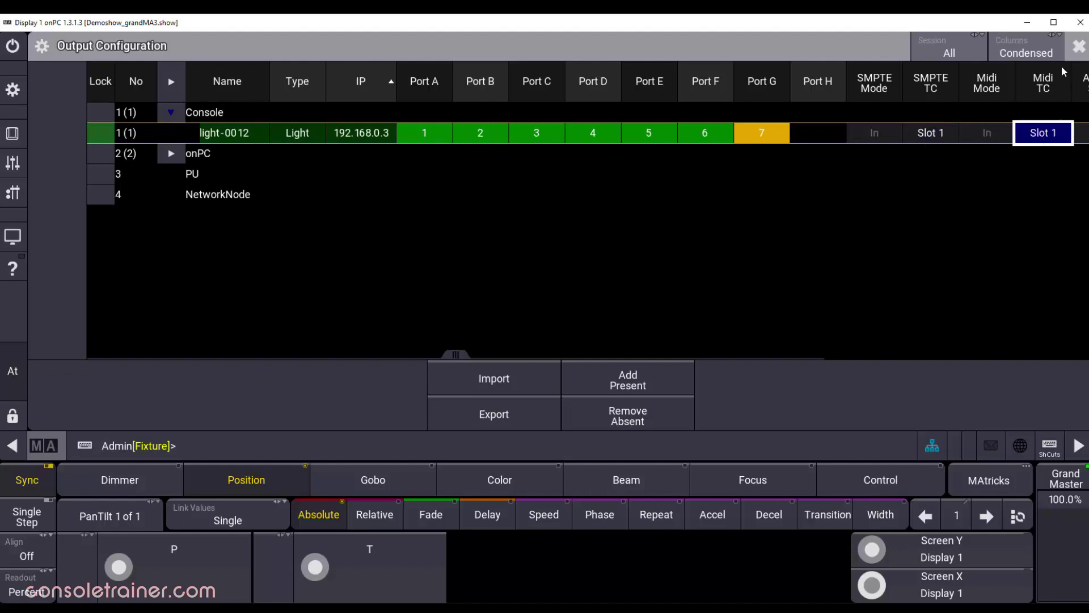
pyautogui.click(1049, 46)
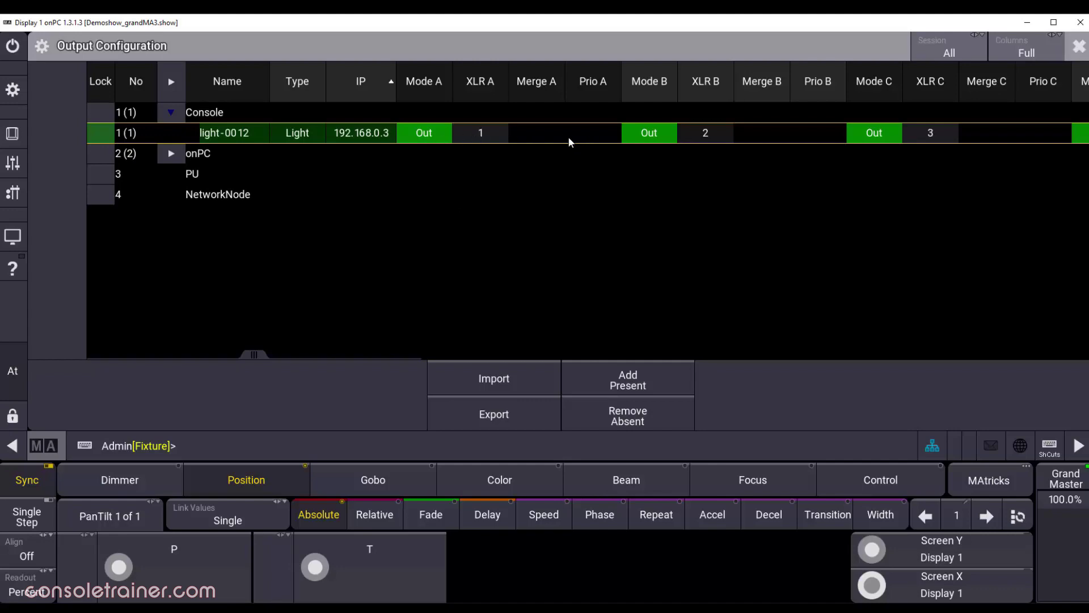
# Step: Set light-0012 port A to In mode, check Merge A, and close the window
pyautogui.click(428, 137)
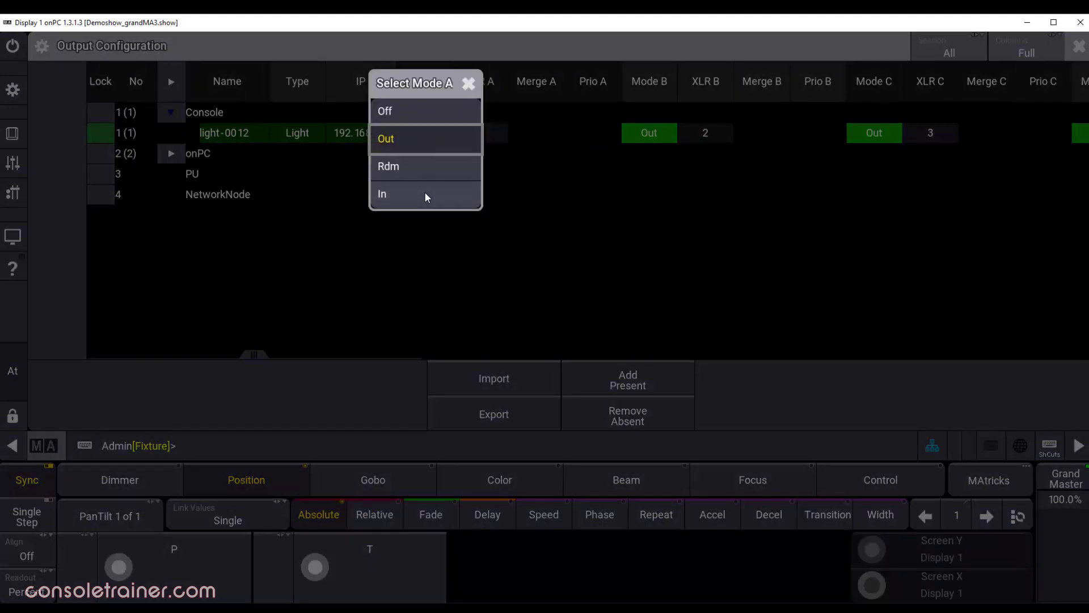
pyautogui.click(424, 192)
pyautogui.click(540, 137)
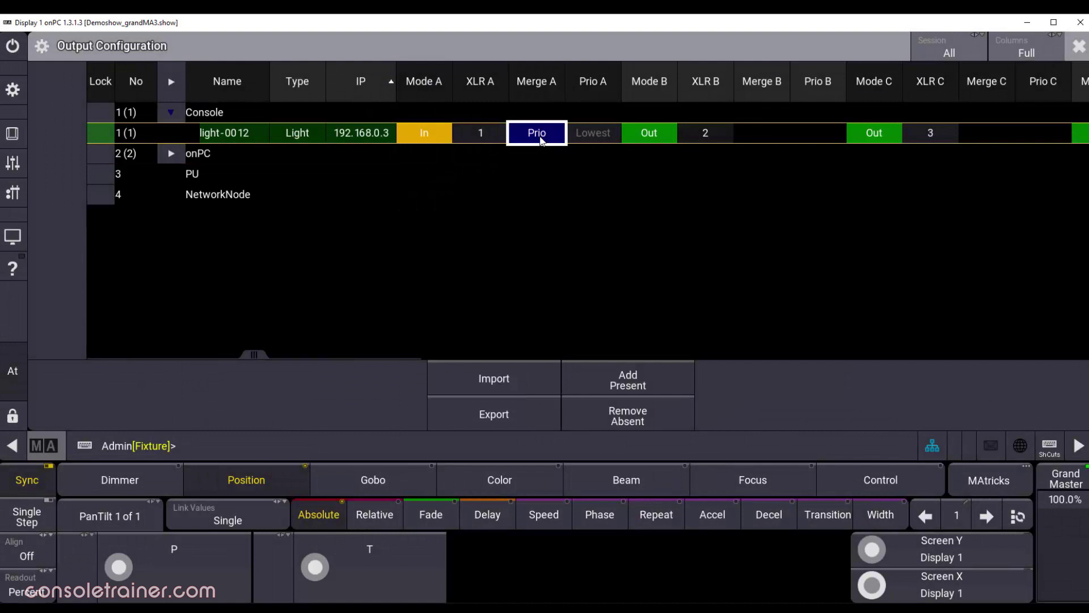
pyautogui.click(1078, 47)
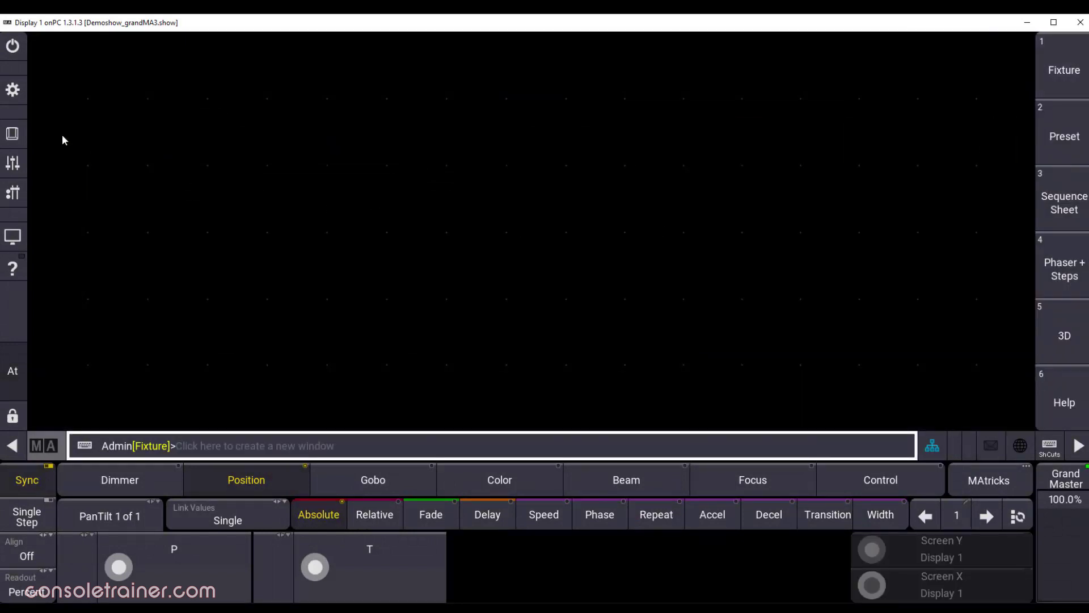
# Step: Open DMX Protocols, glance at sACN, and set Art-Net-Data 1 Enabled to Yes
pyautogui.click(12, 91)
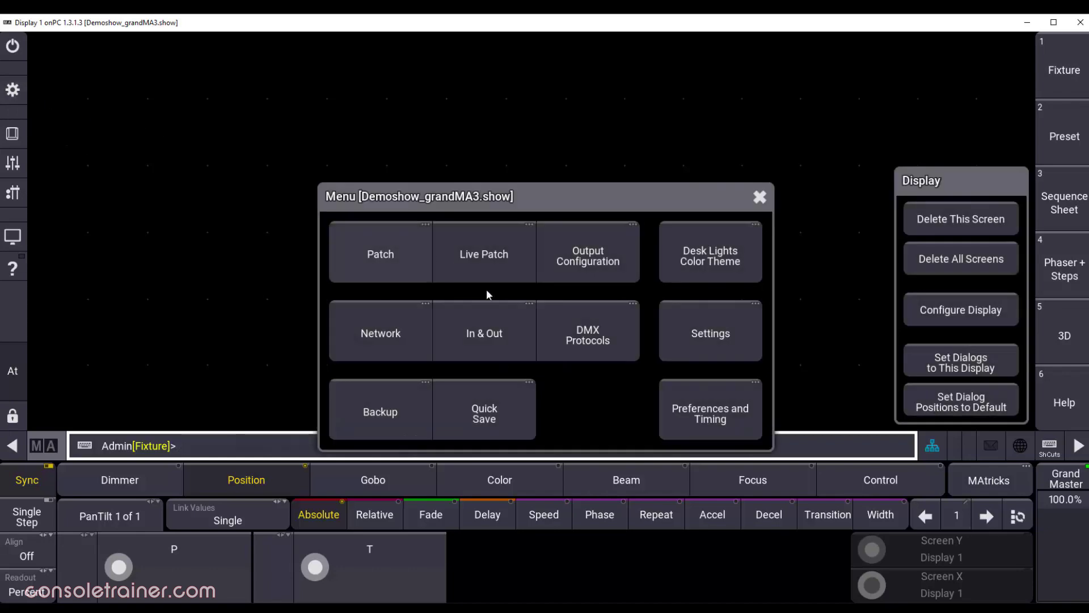
pyautogui.click(610, 317)
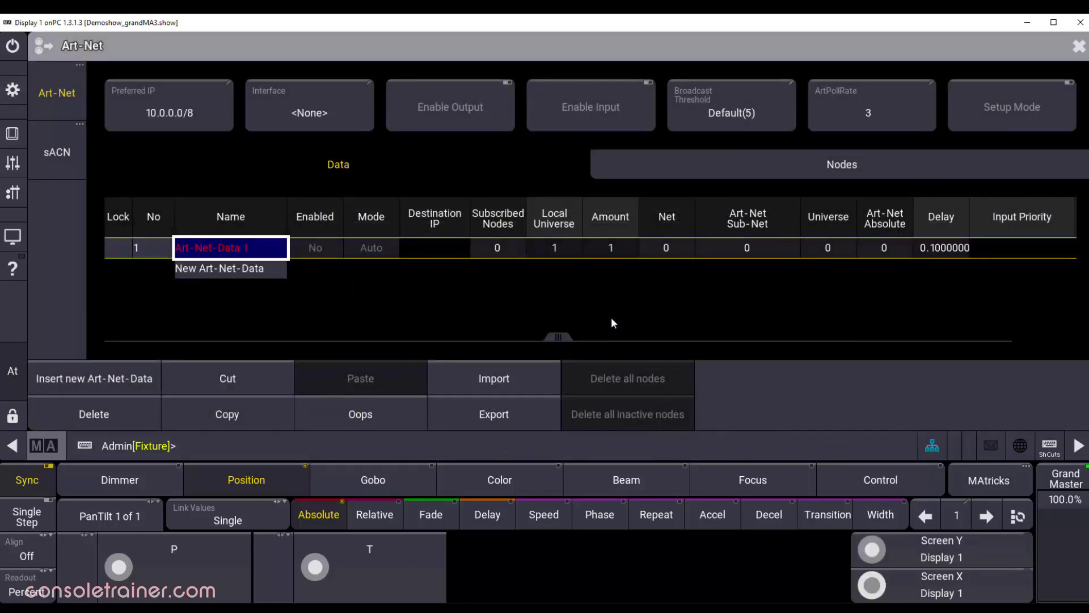
pyautogui.click(72, 150)
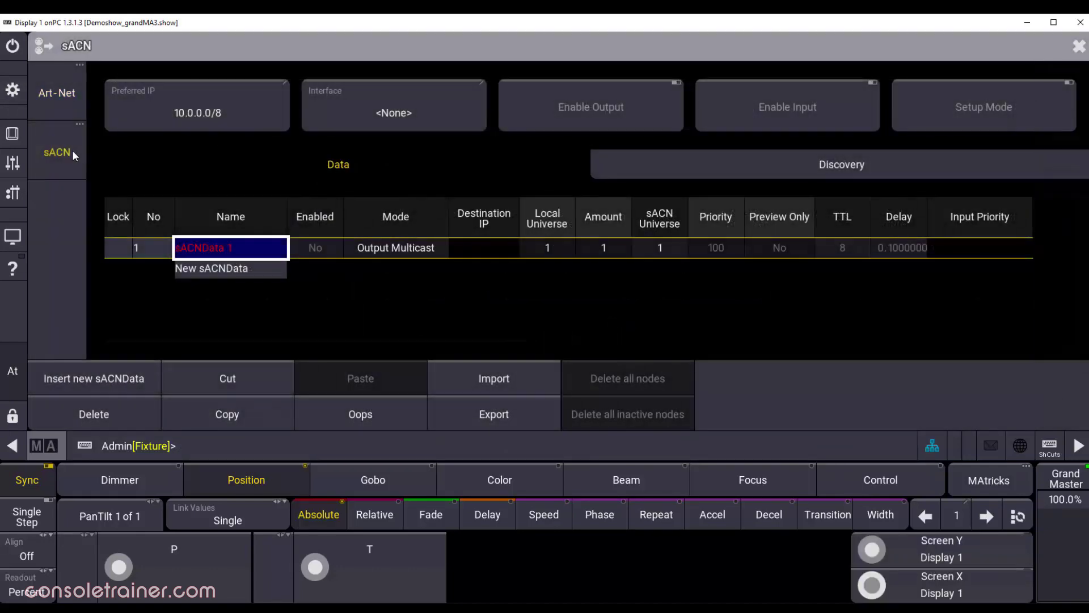
pyautogui.click(70, 105)
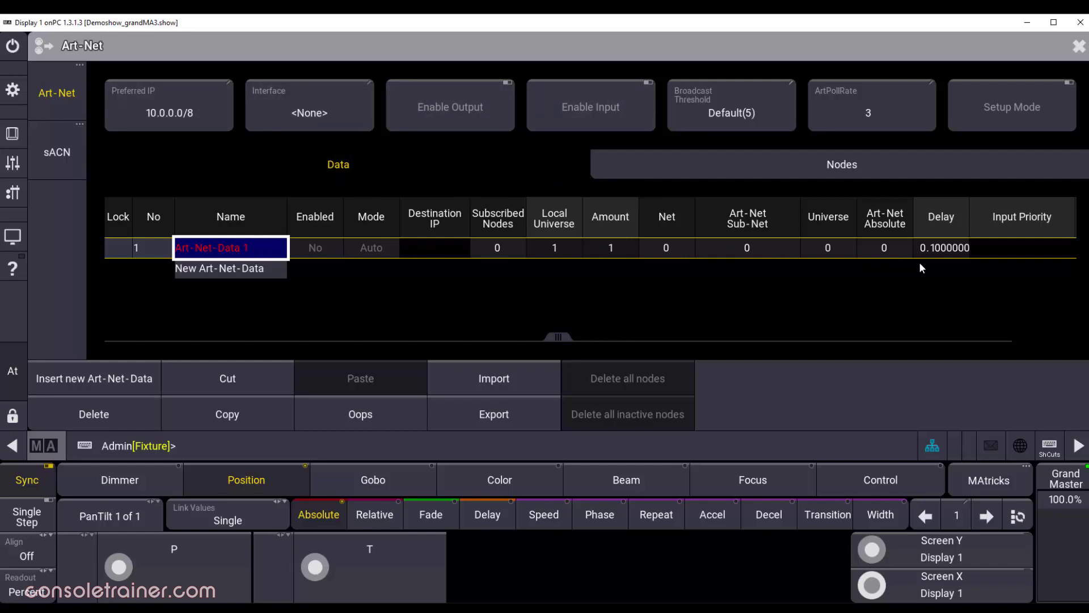
pyautogui.click(311, 247)
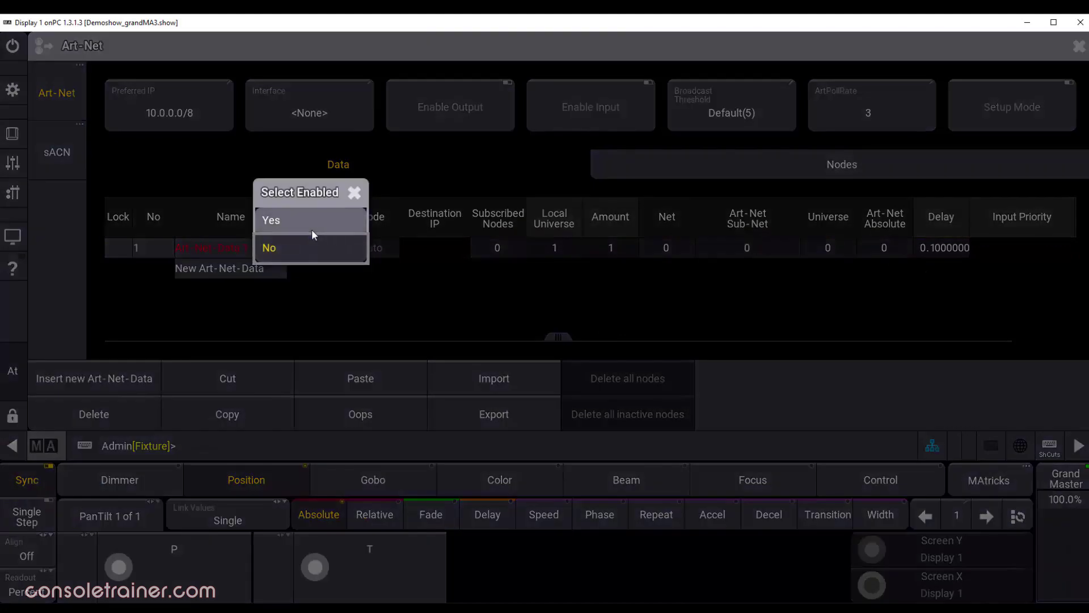
pyautogui.click(312, 223)
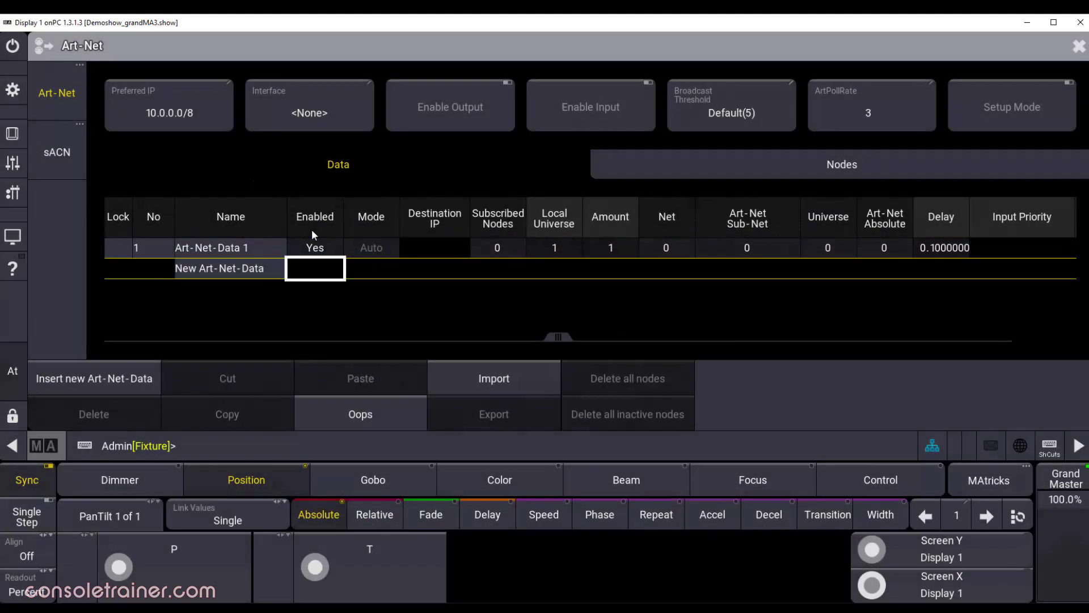
# Step: View the Art-Net Nodes tab, then sACN's Discovery tab showing nothing discovered
pyautogui.click(732, 162)
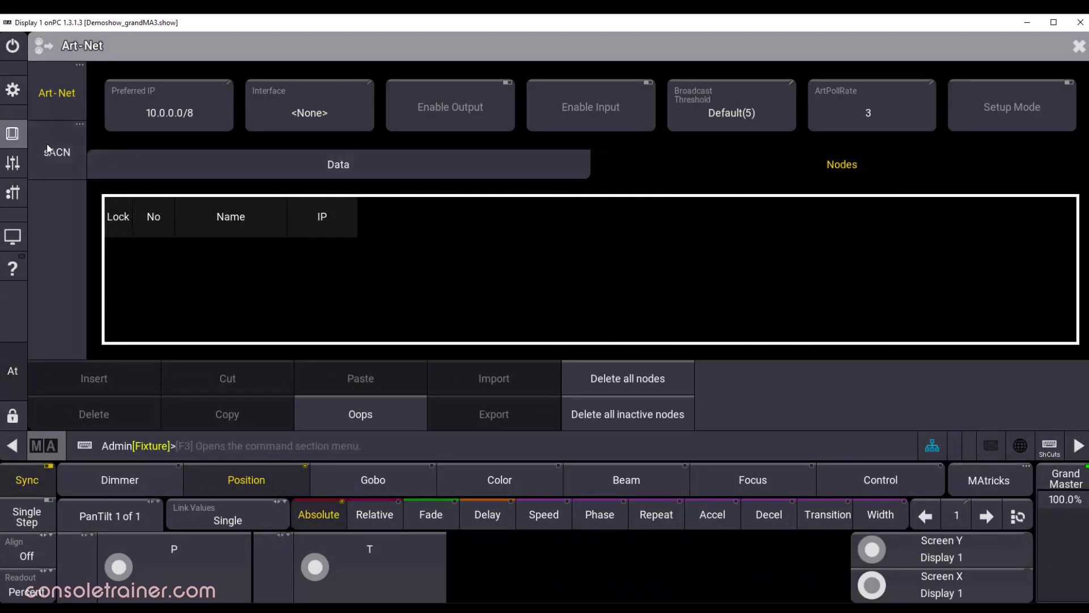
pyautogui.click(47, 149)
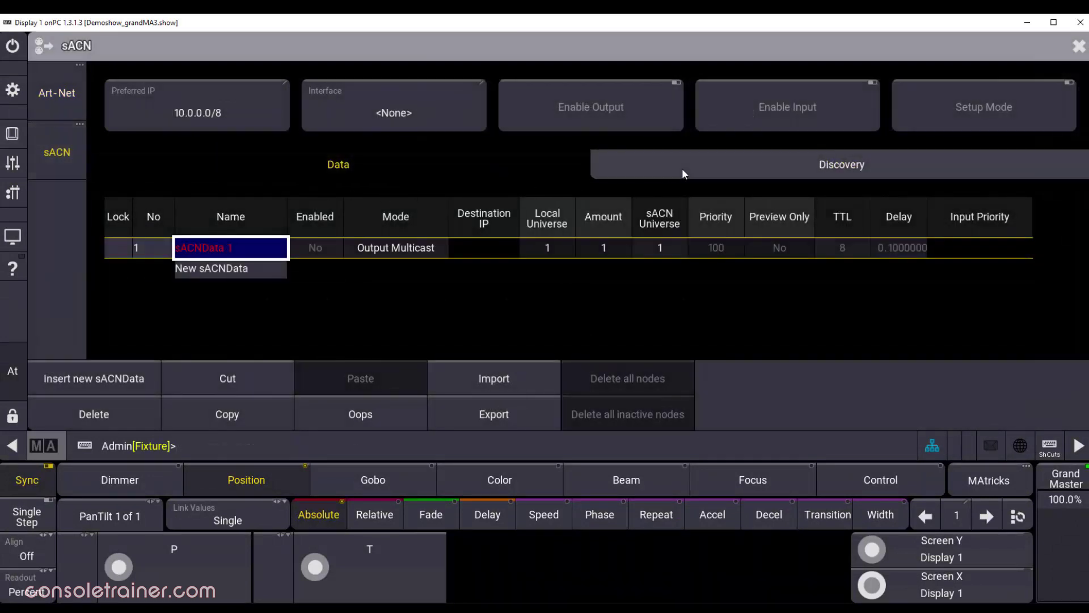
pyautogui.click(712, 163)
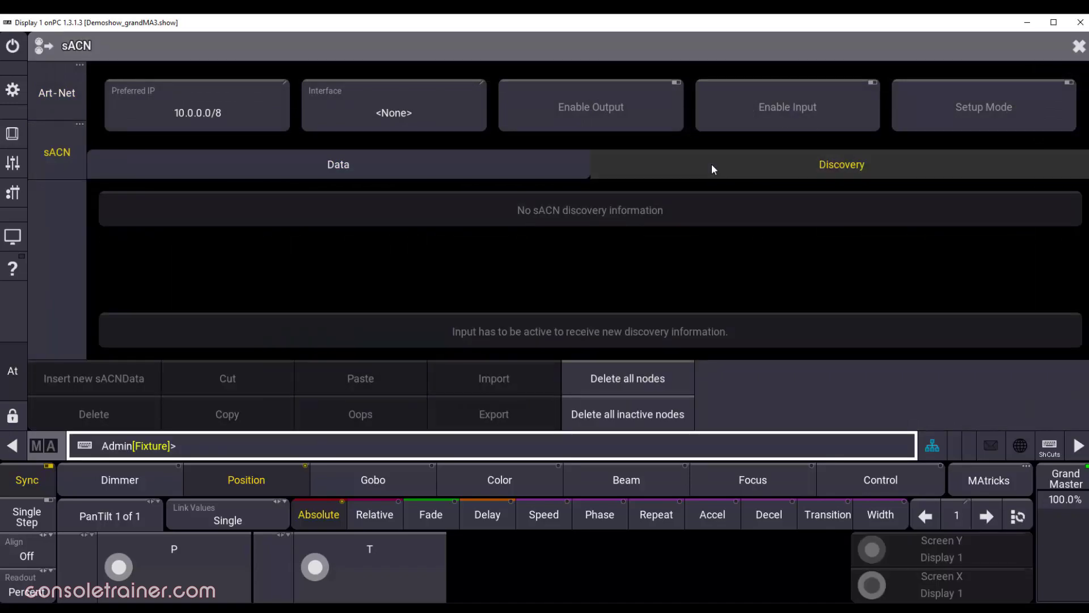